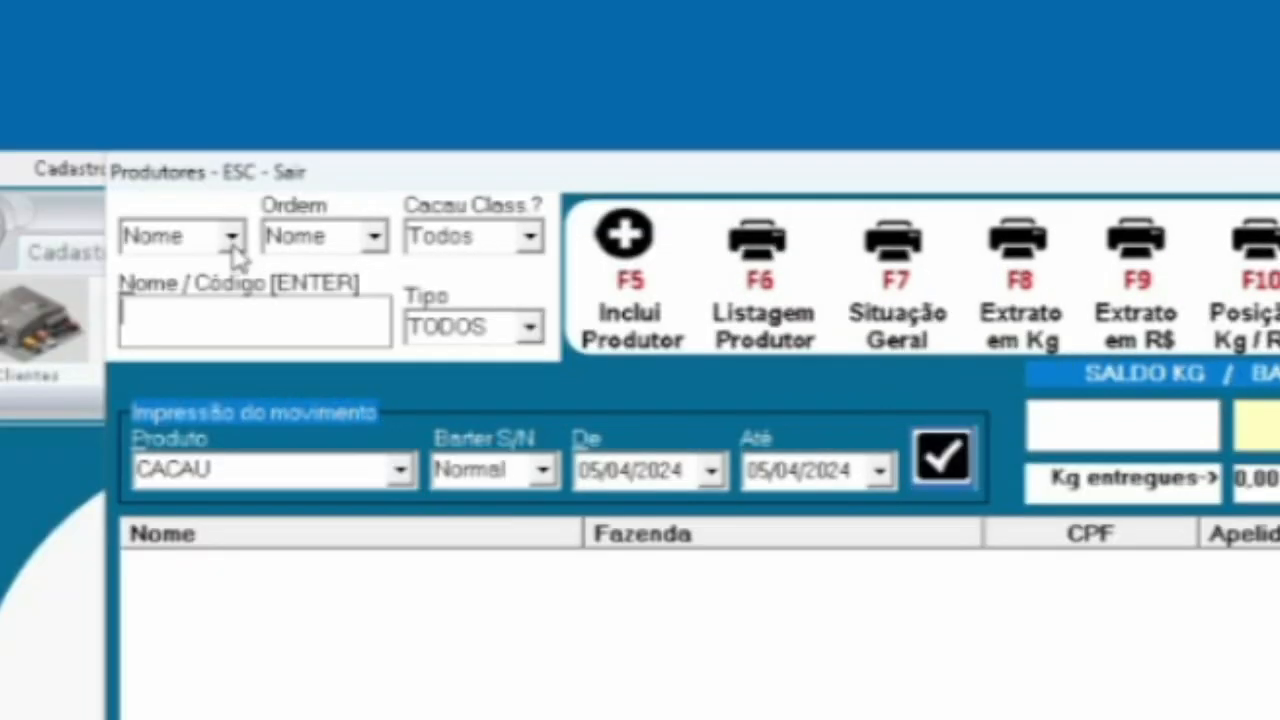
Search producers by name, entering a partial producer name to list the matching producer
left_click(232, 238)
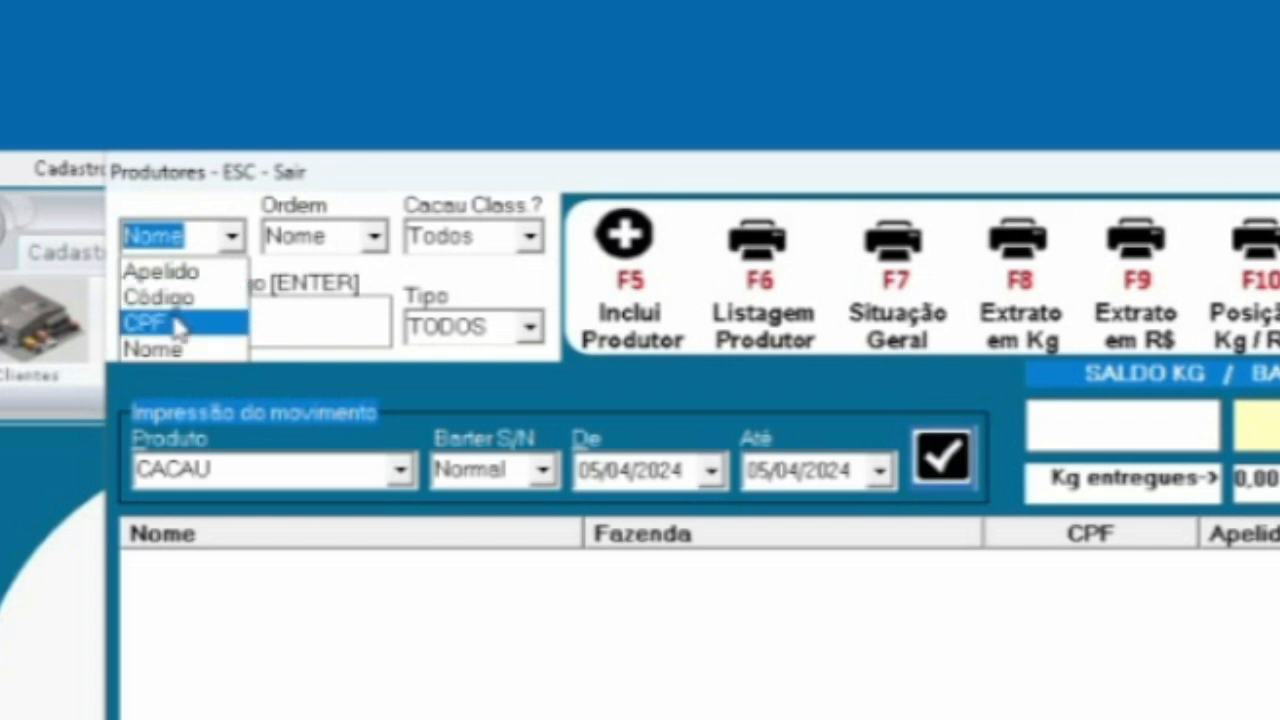
left_click(170, 350)
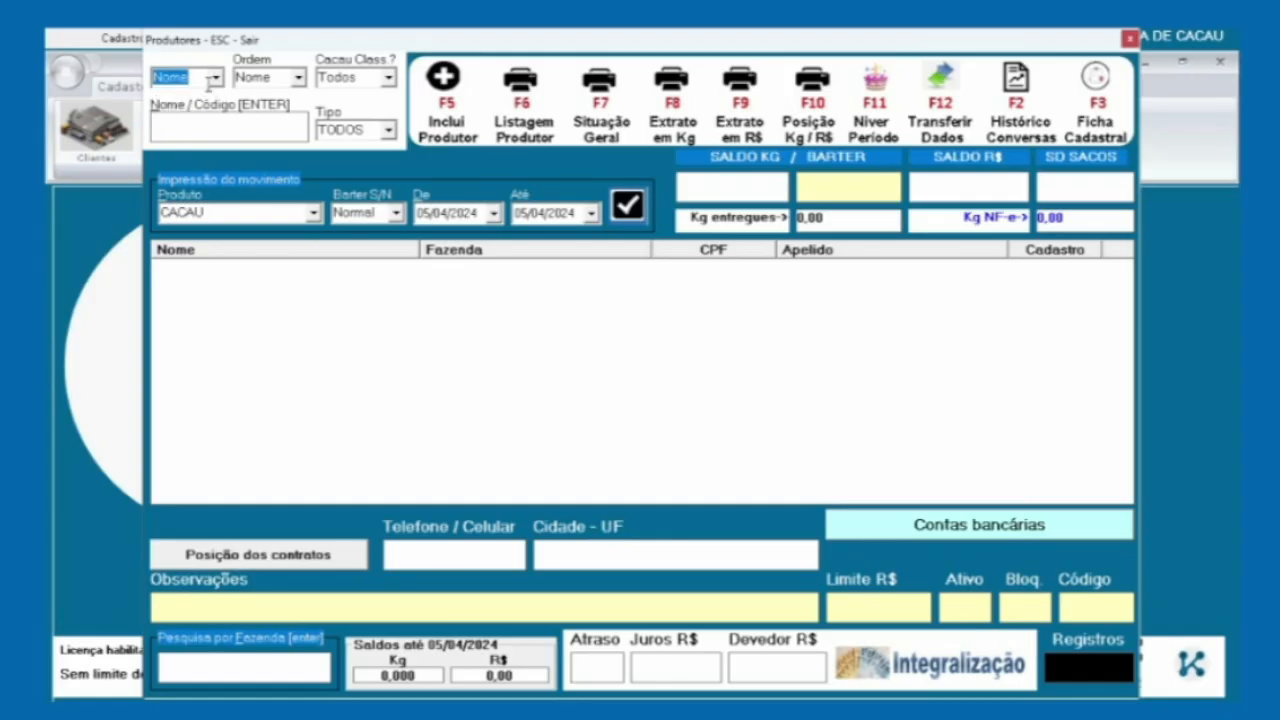
left_click(182, 123)
type("w")
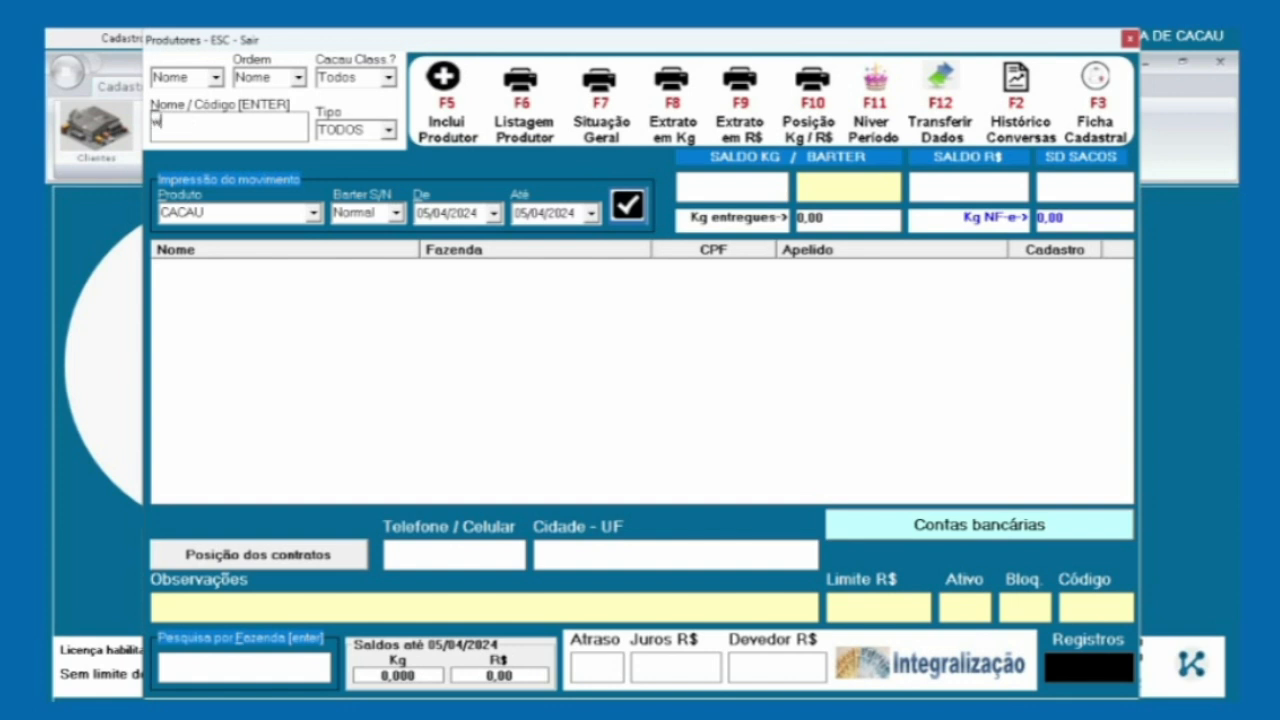
type("el")
key("BackSpace")
key("BackSpace")
type("WAL")
key("BackSpace")
key("BackSpace")
key("BackSpace")
key("BackSpace")
type("Wel")
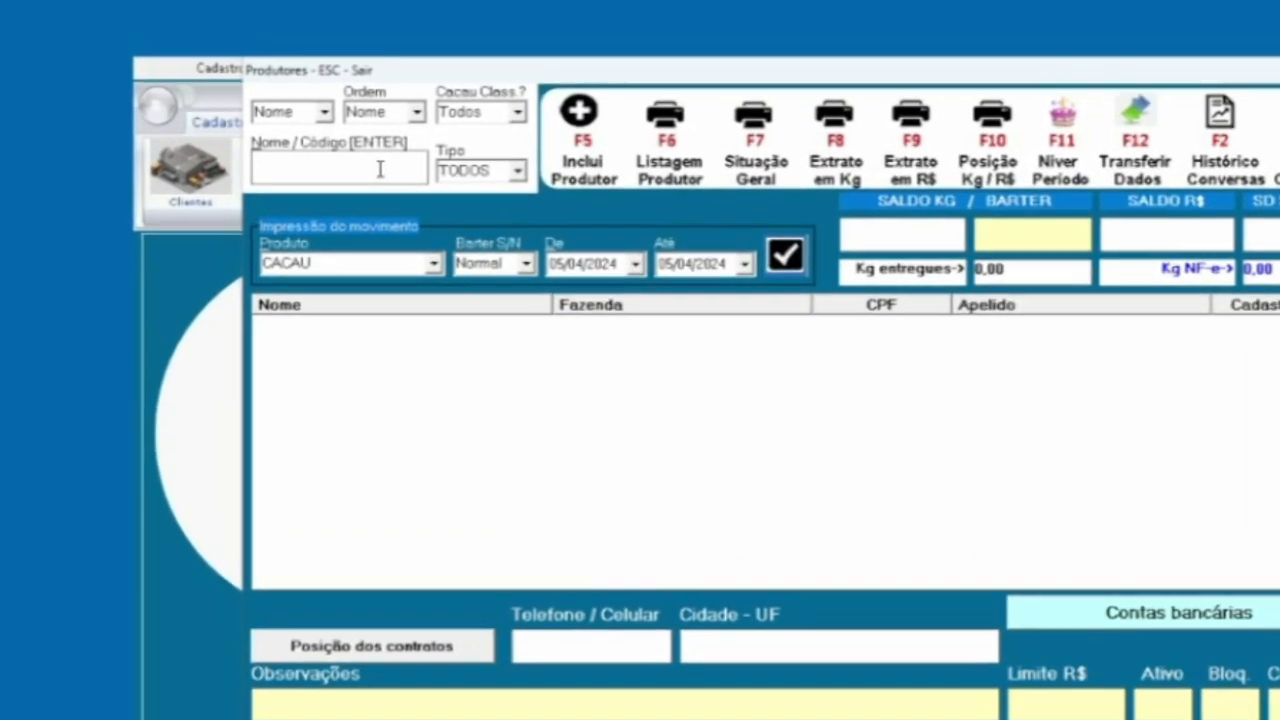
type("JOSE")
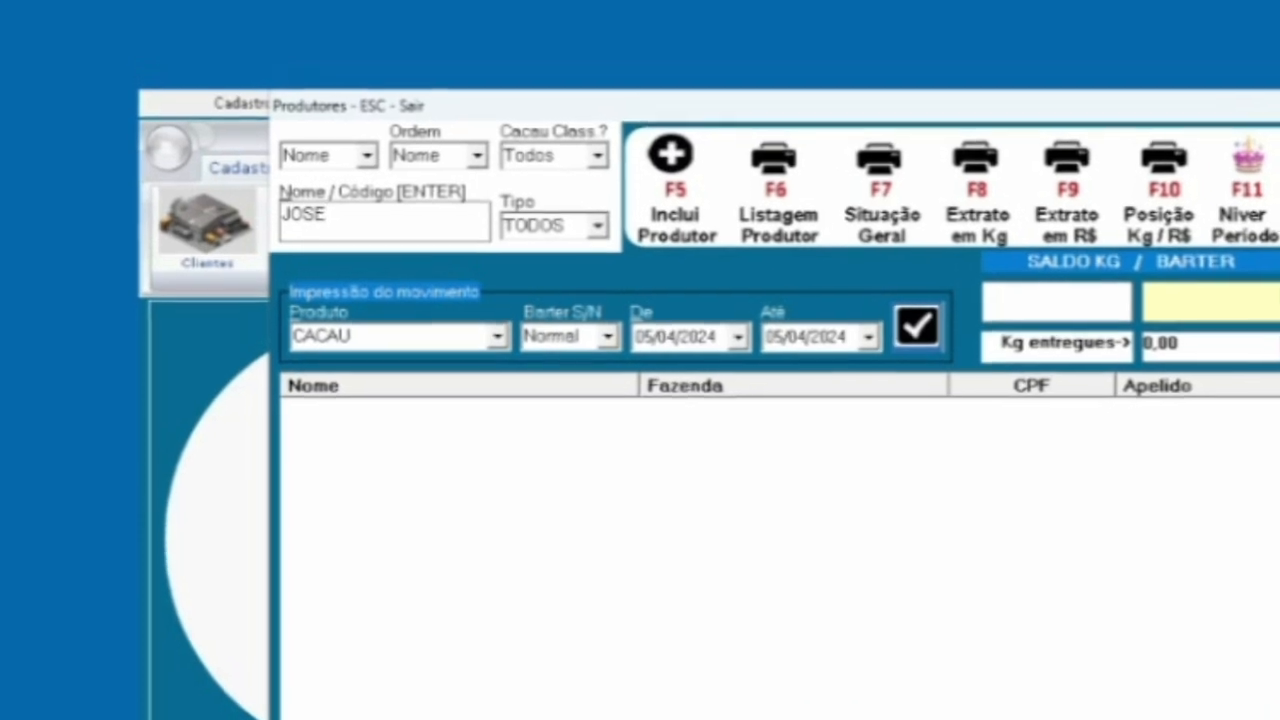
key("Return")
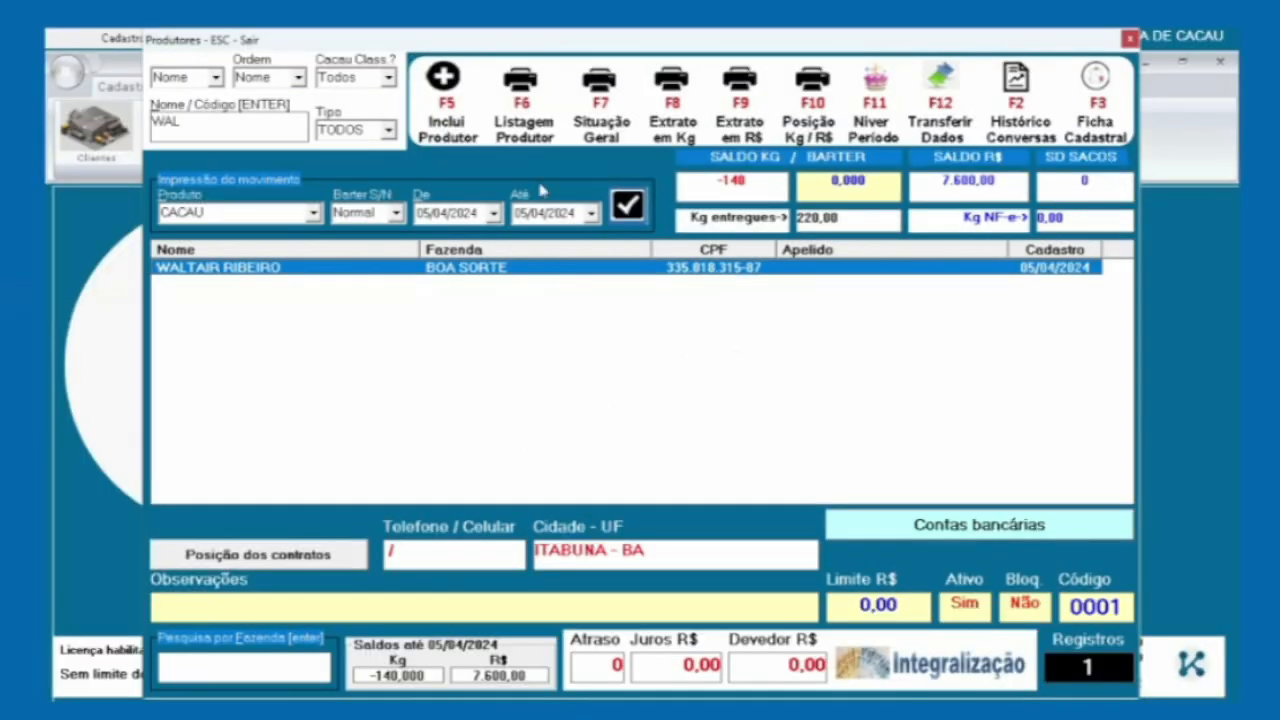
left_click(525, 100)
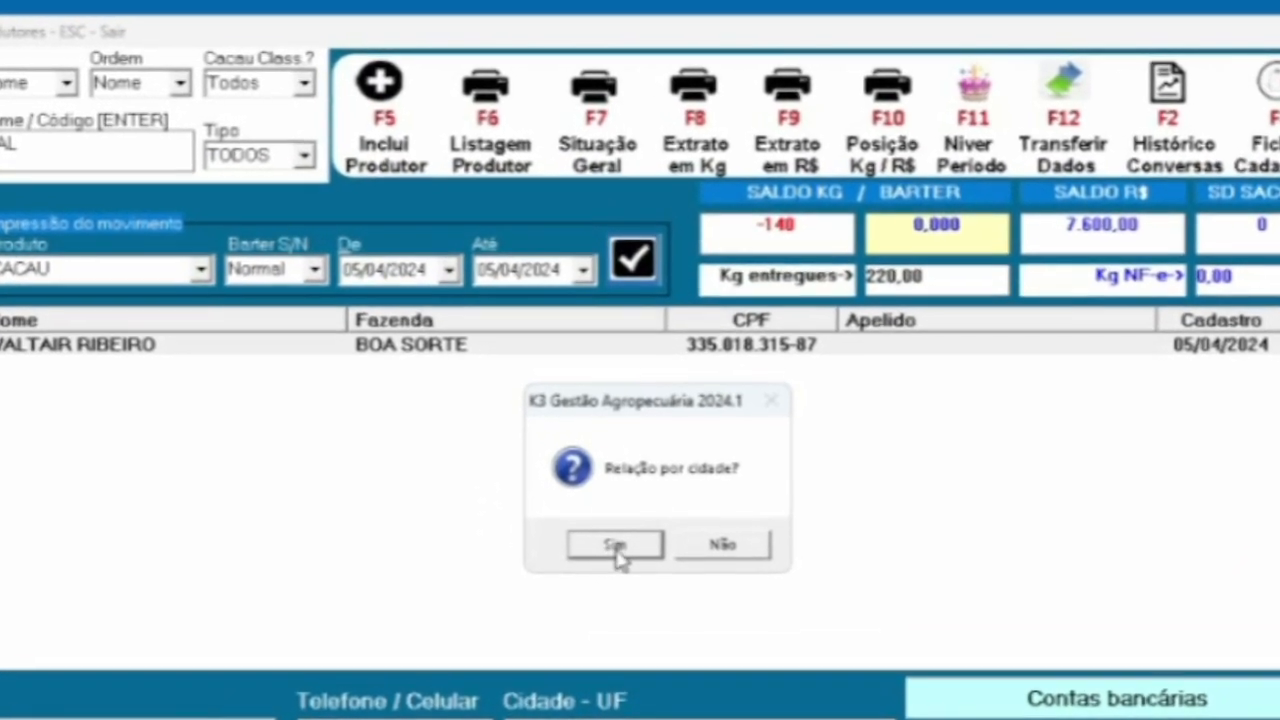
left_click(612, 535)
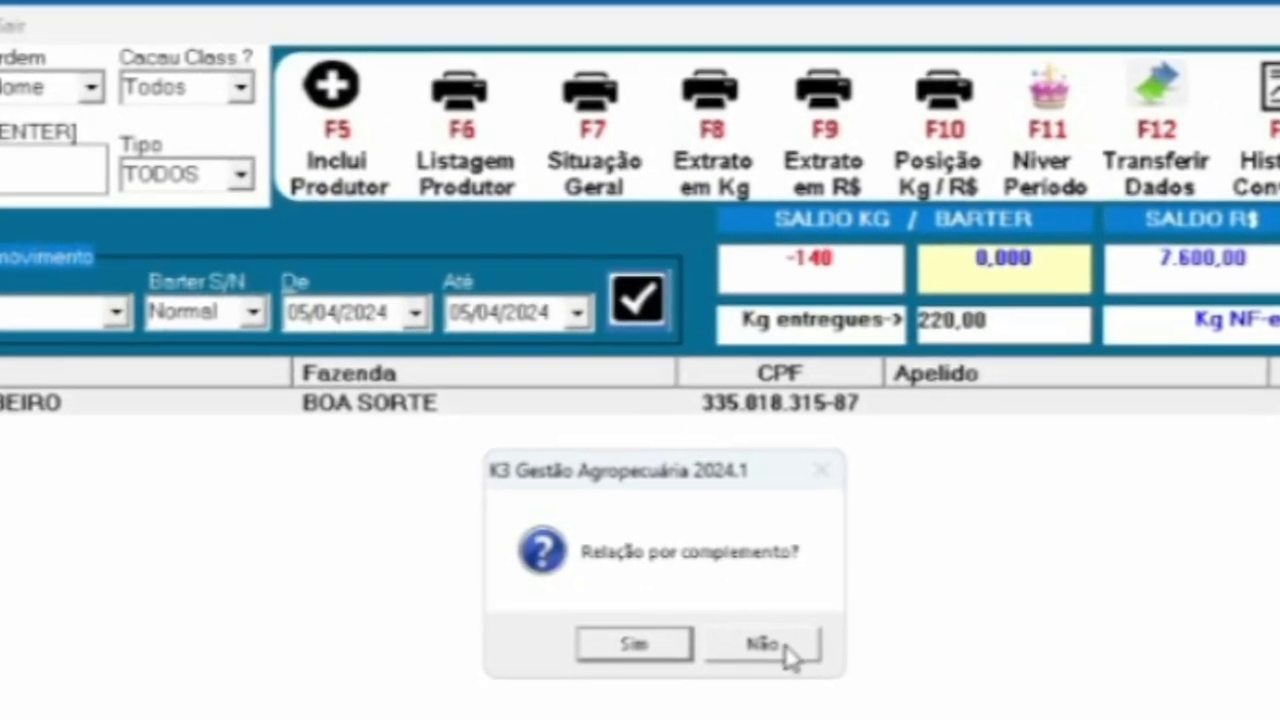
left_click(788, 640)
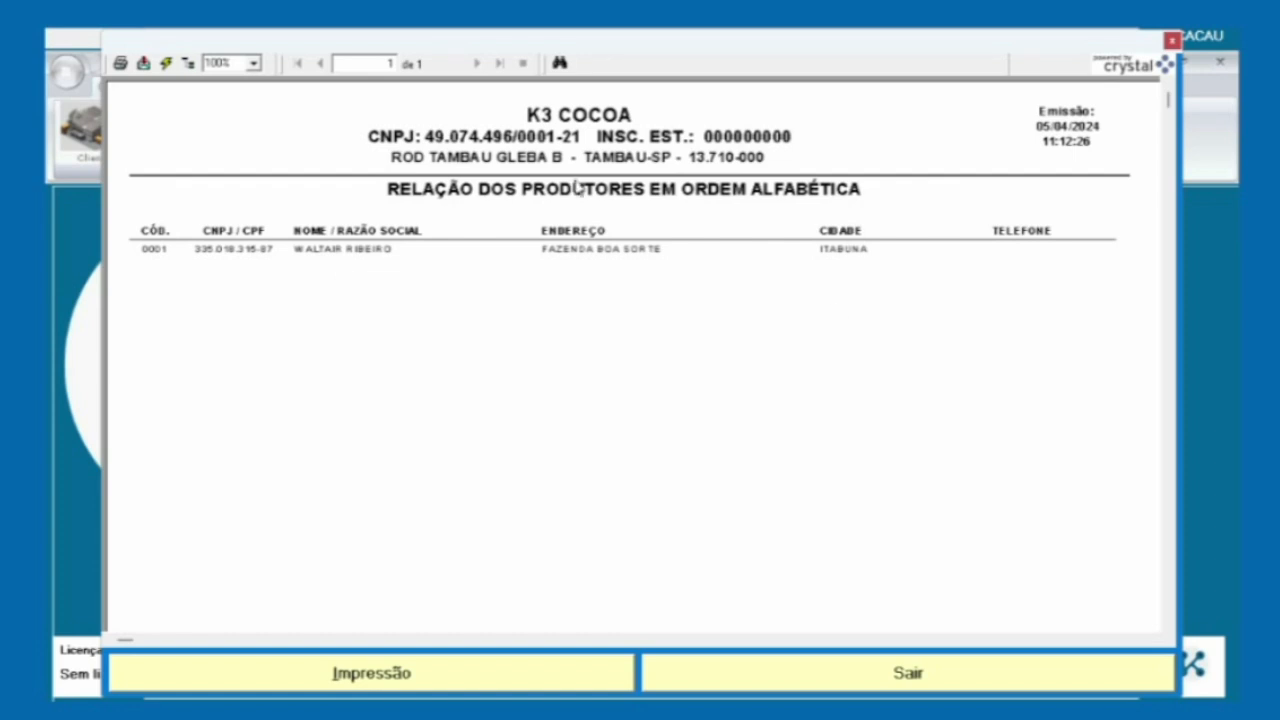
left_click(856, 686)
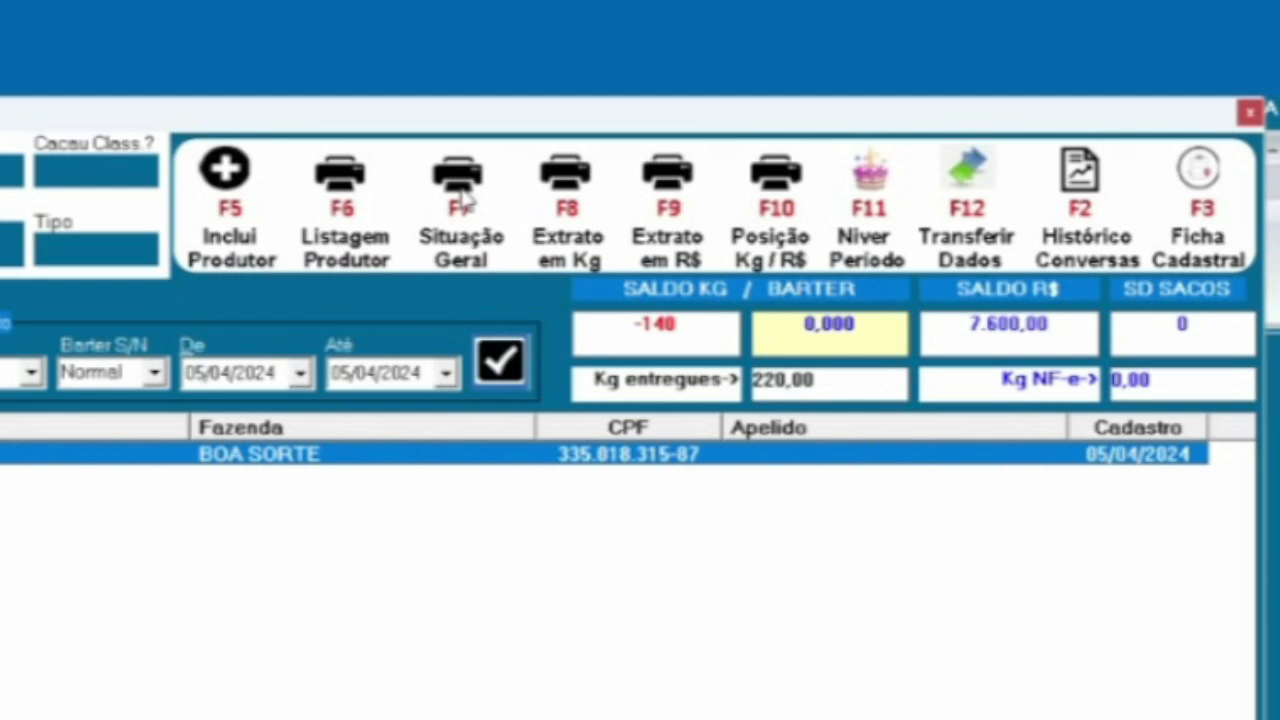
left_click(462, 190)
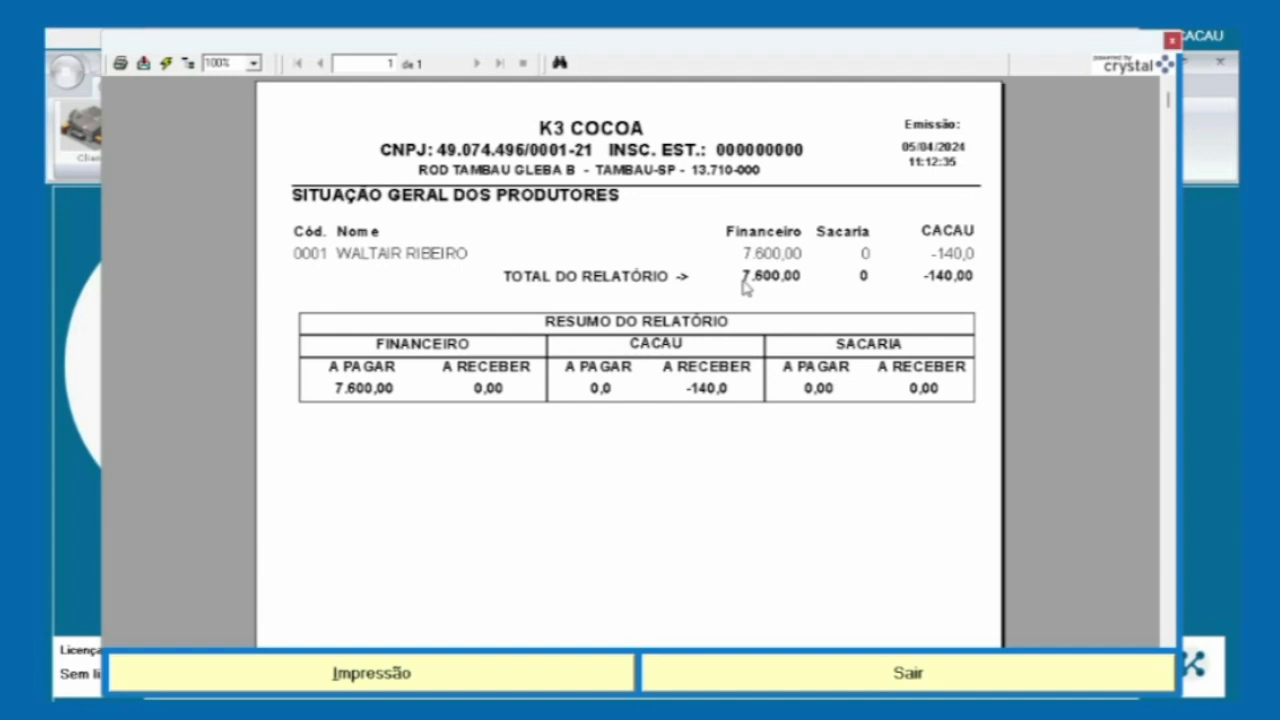
left_click(733, 681)
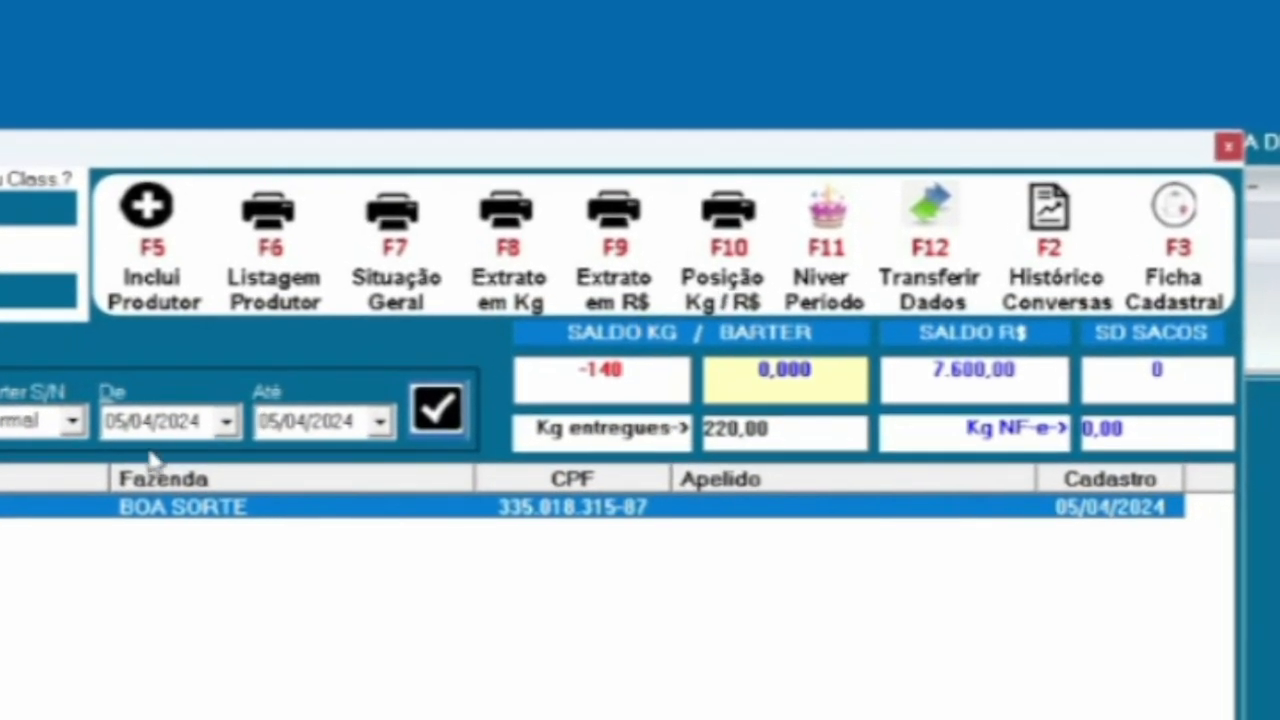
Change the statement start date to 01/01/2024, then preview and close the cocoa statement in kg
left_click(115, 421)
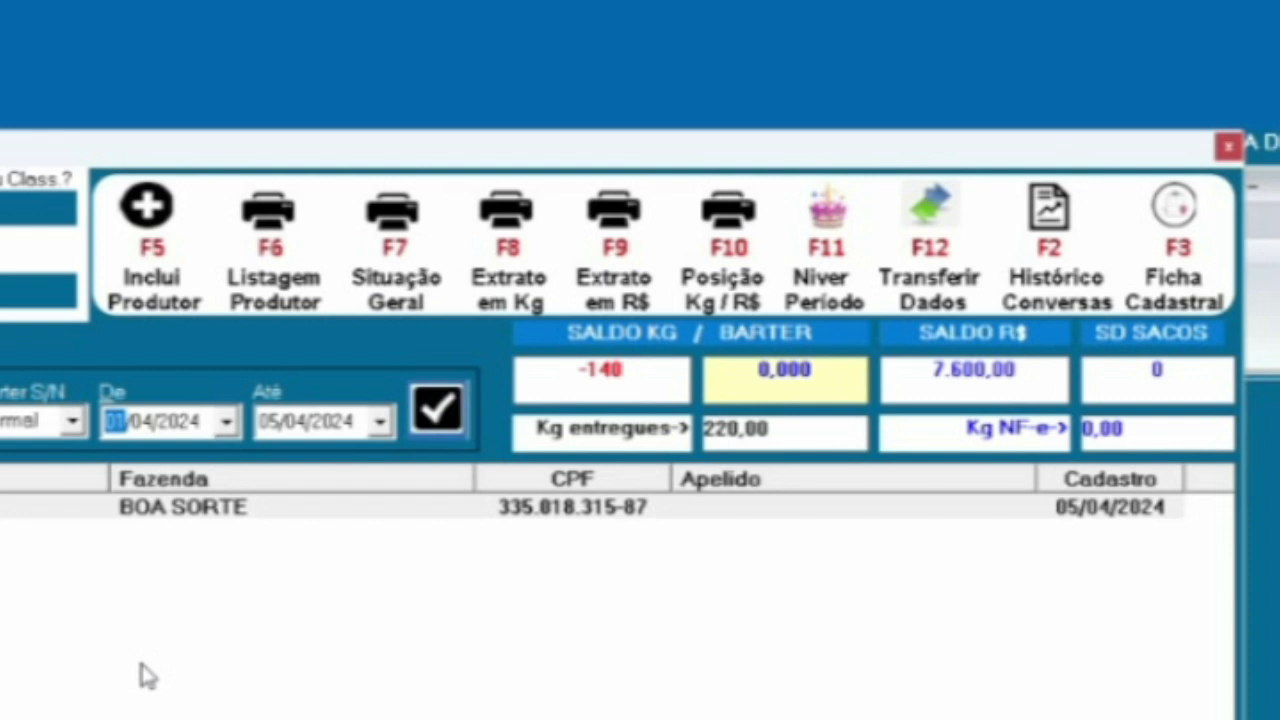
key("Right")
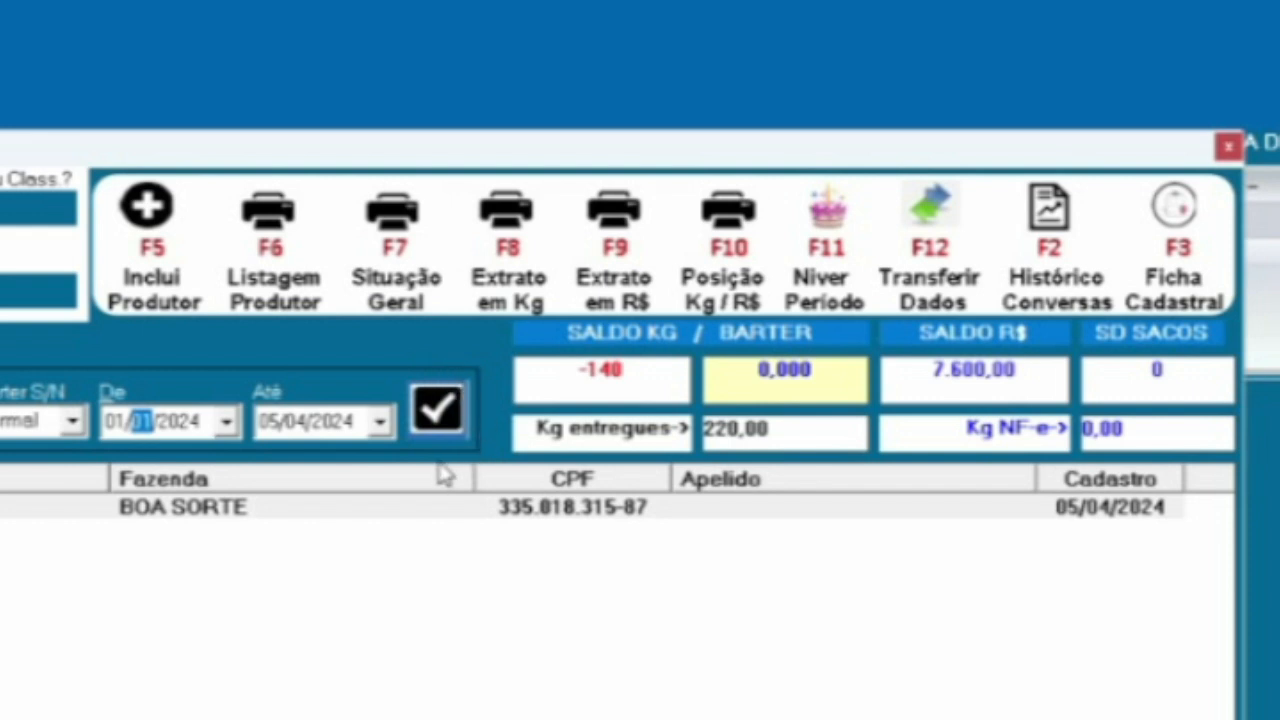
left_click(430, 414)
left_click(512, 215)
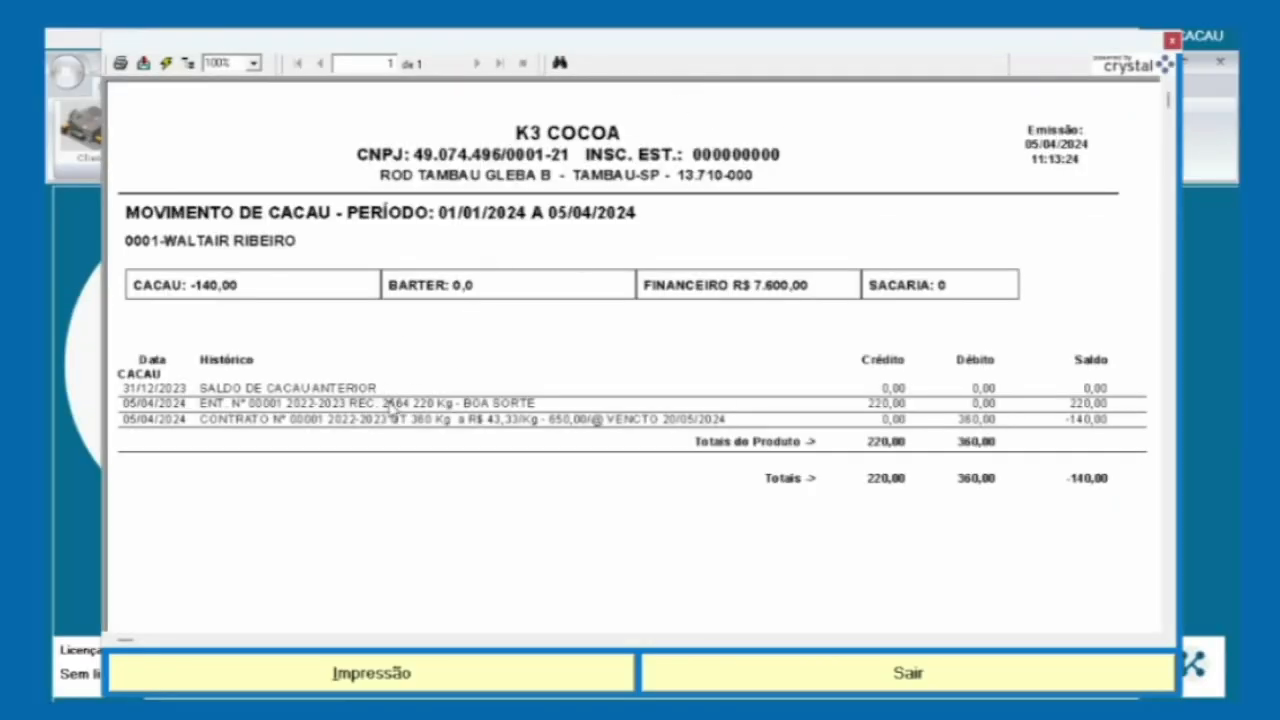
left_click(731, 676)
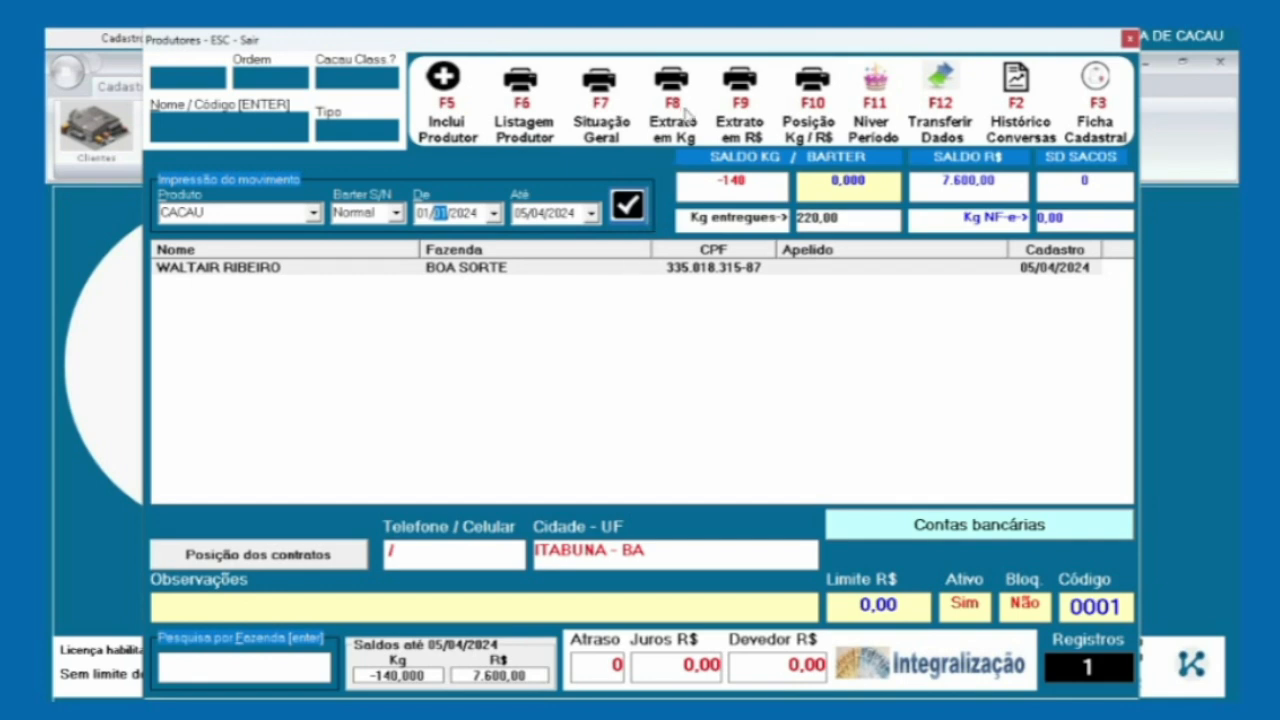
left_click(739, 82)
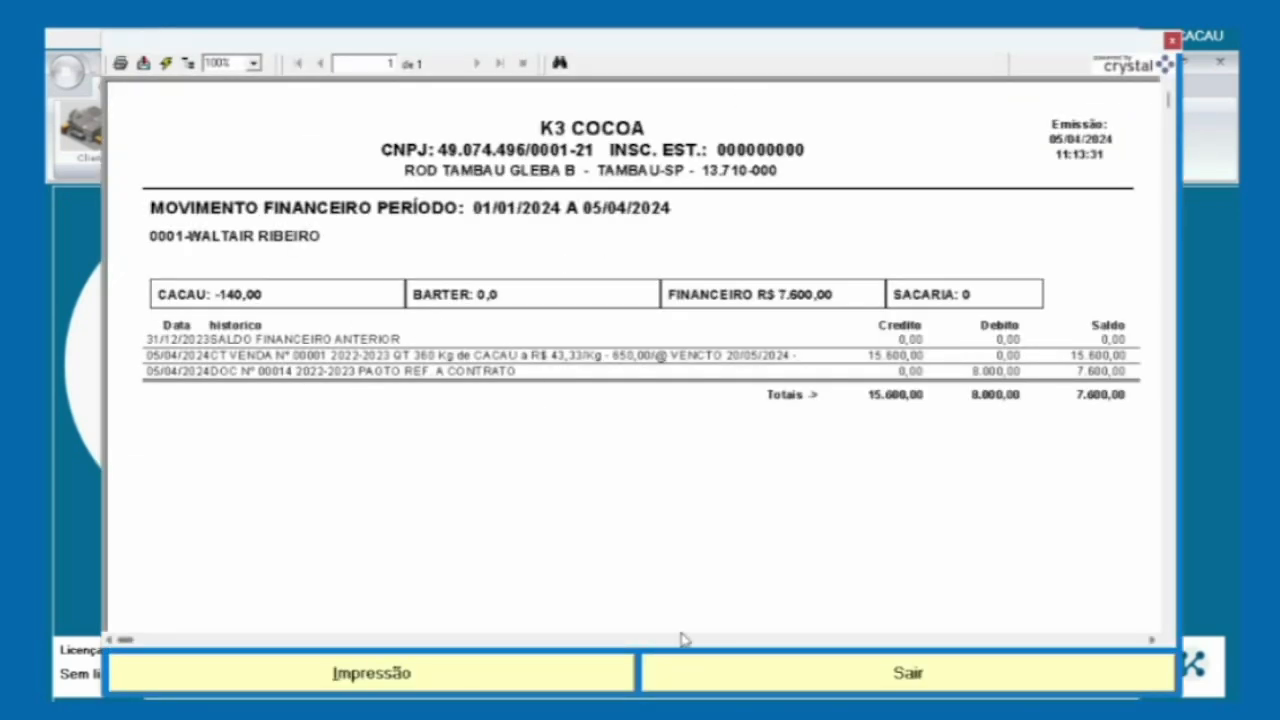
left_click(712, 678)
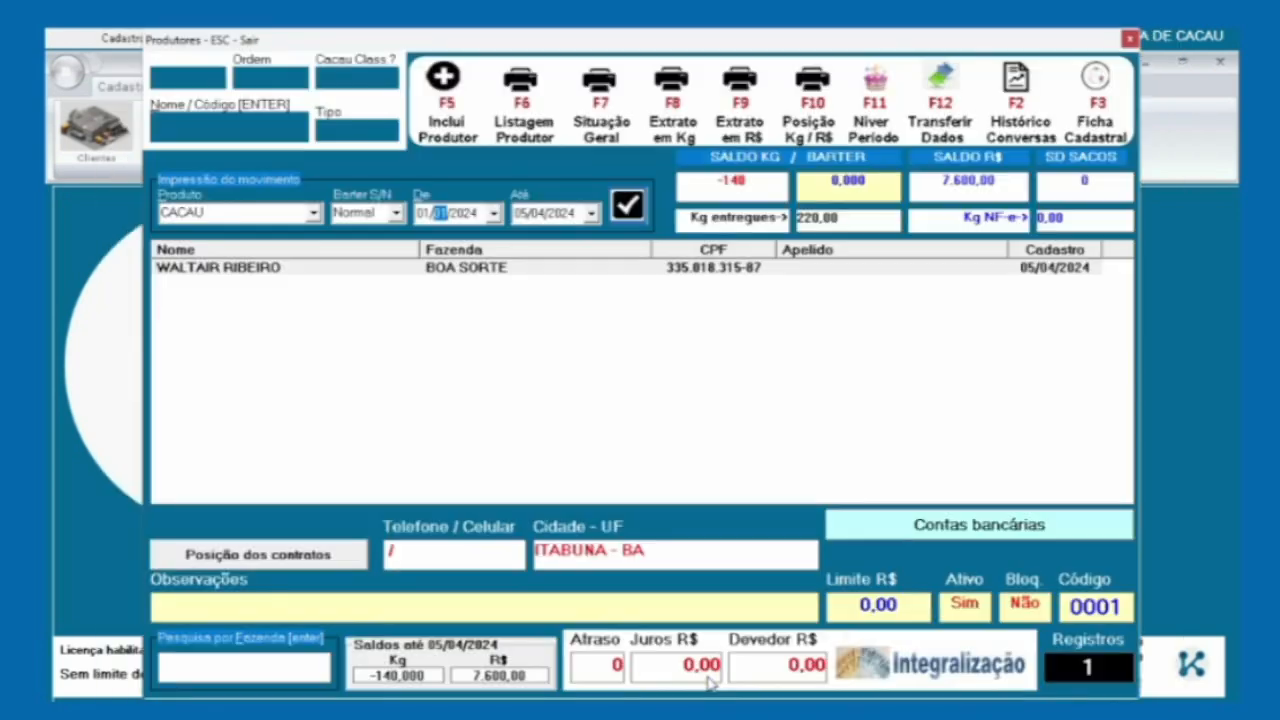
left_click(815, 84)
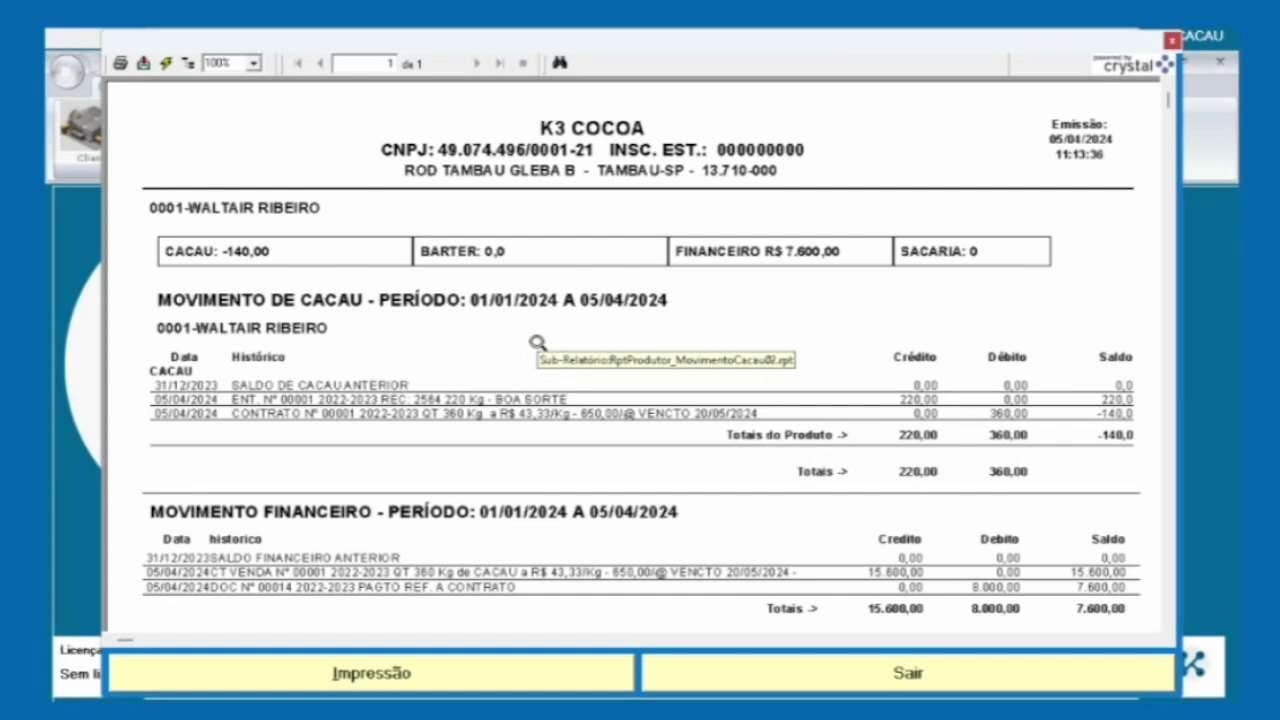
left_click(760, 674)
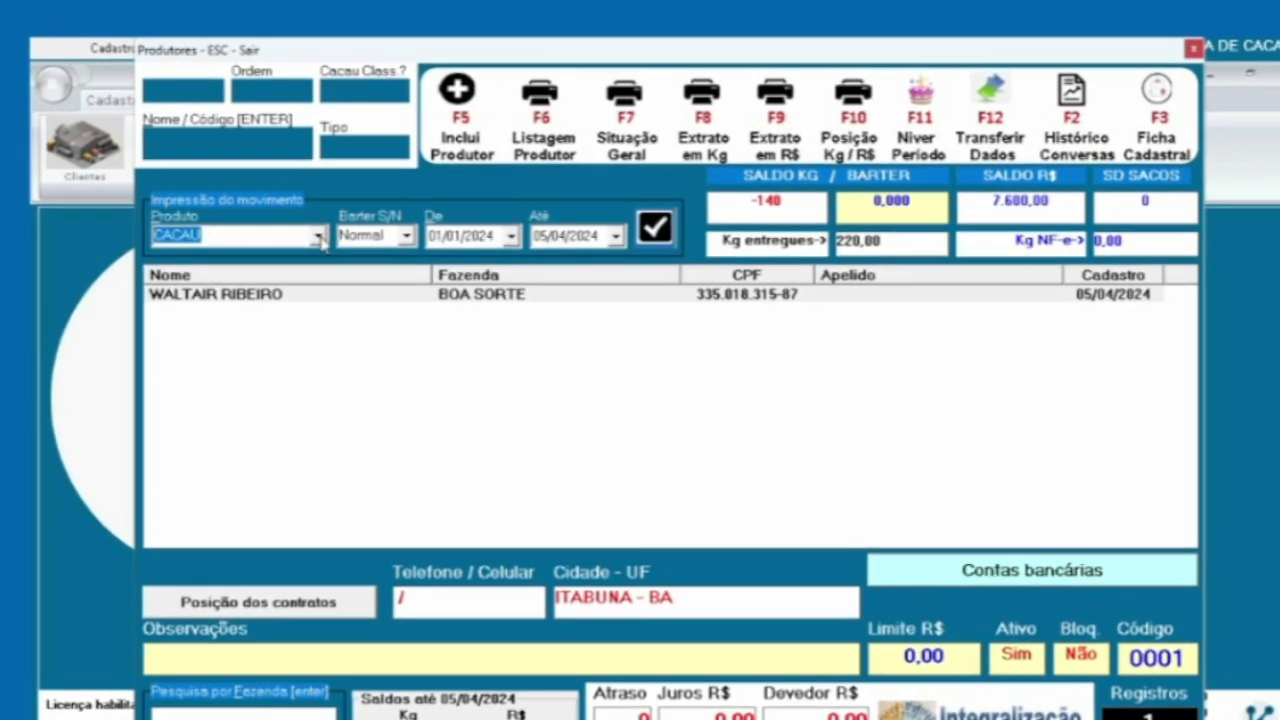
Keep CACAU as the product, select the BOA SORTE producer, and show its conversation history
left_click(313, 213)
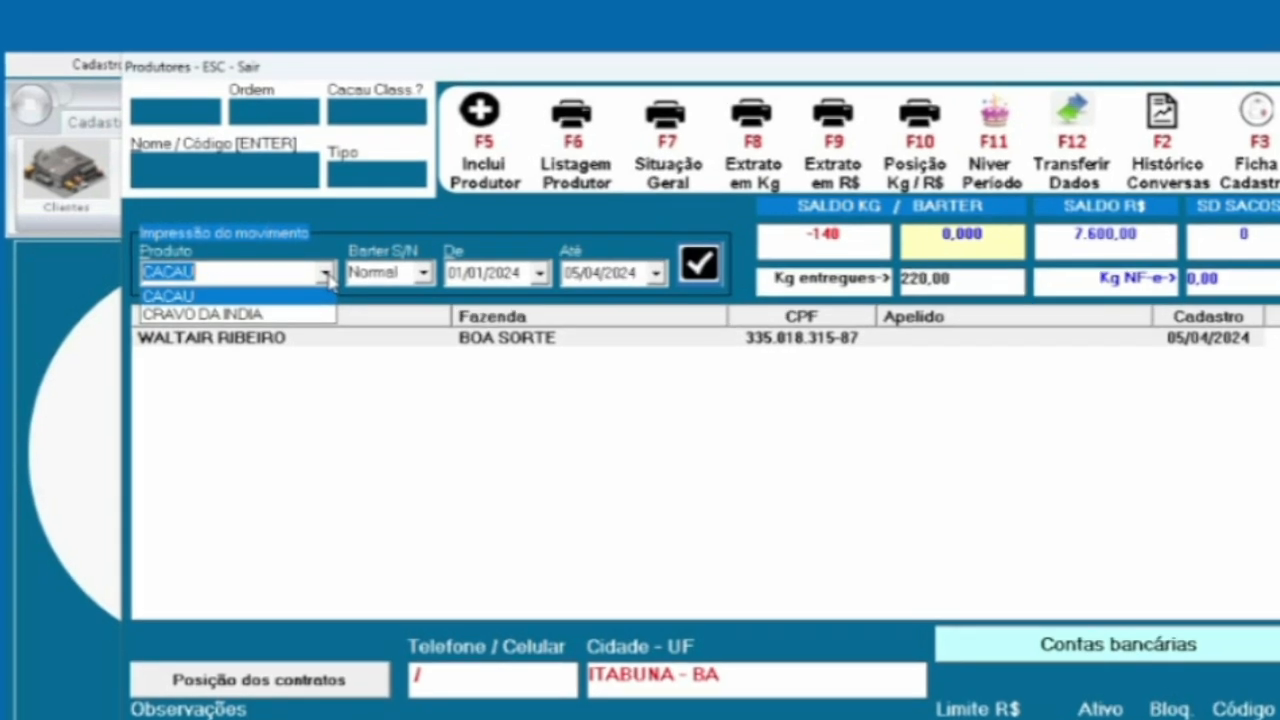
left_click(328, 274)
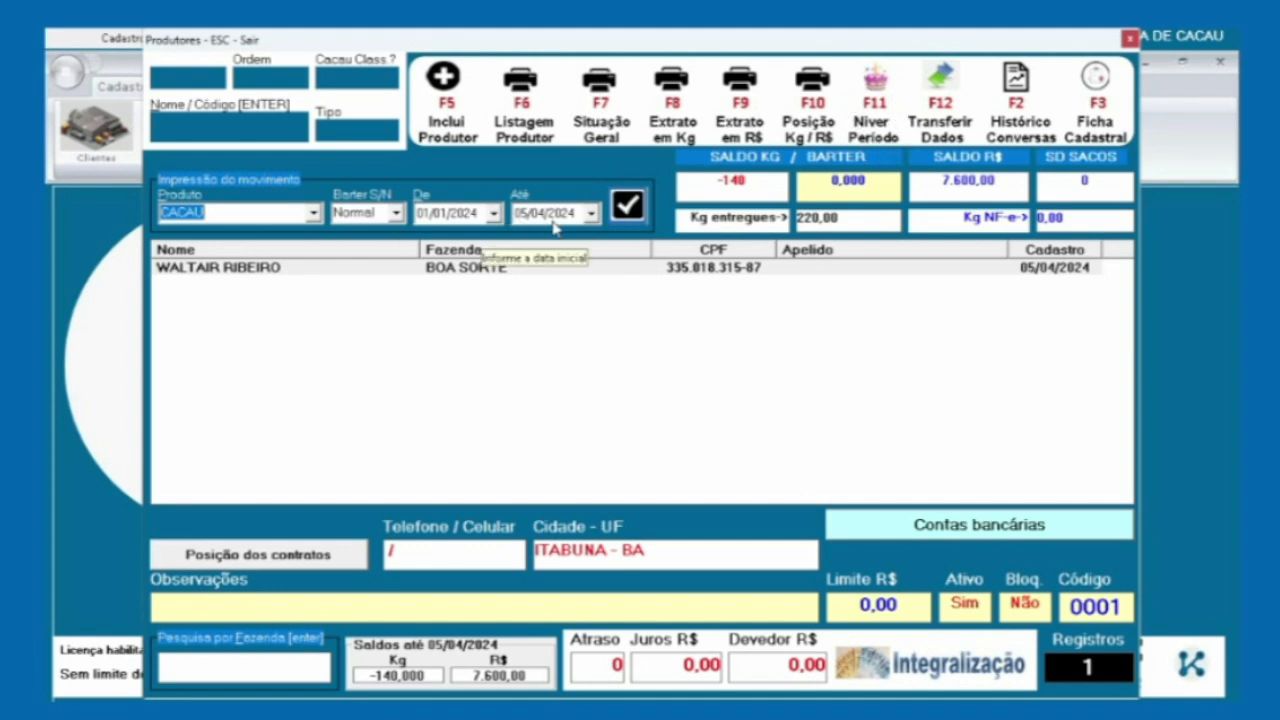
left_click(554, 269)
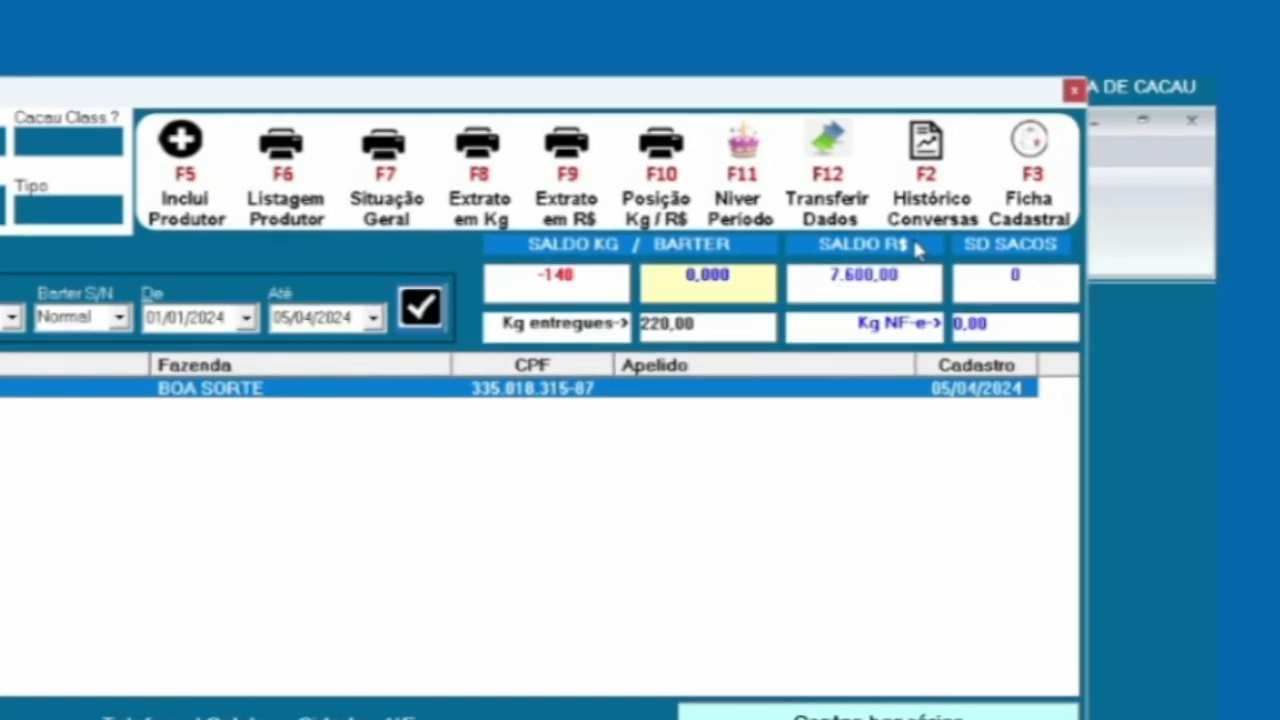
left_click(958, 135)
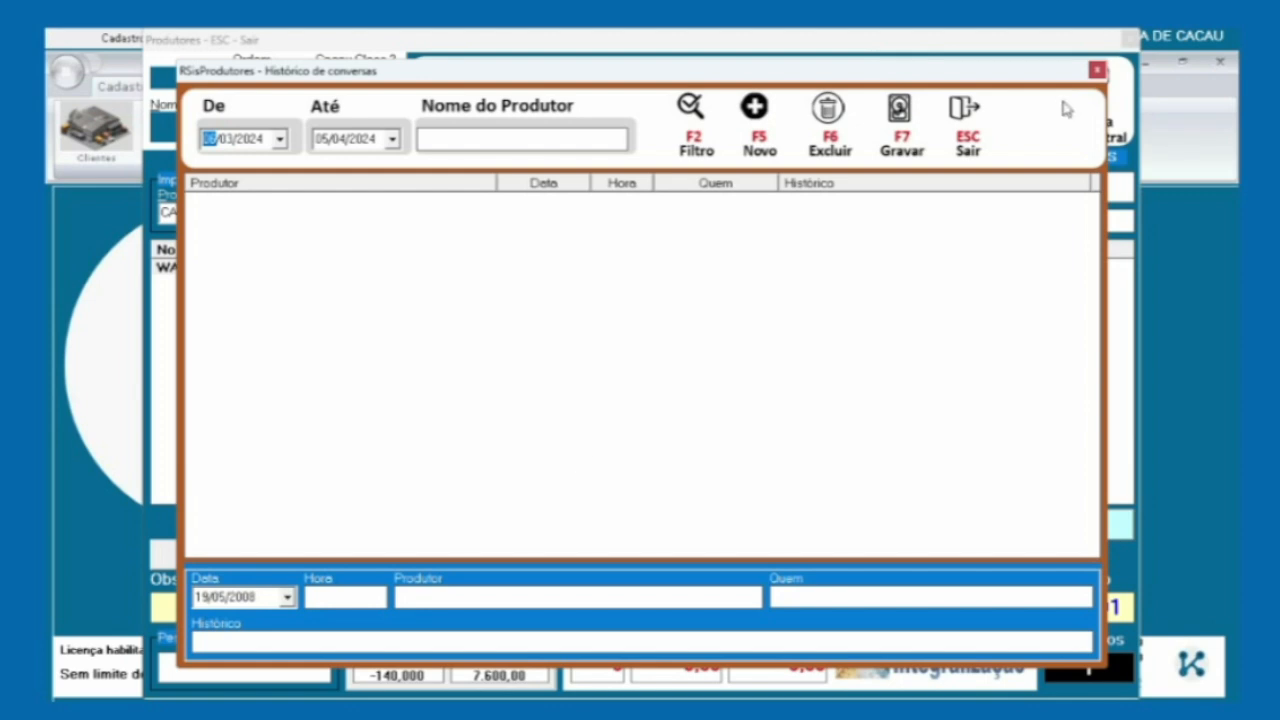
Close the Histórico de conversas window to return to the Produtores screen
left_click(1097, 70)
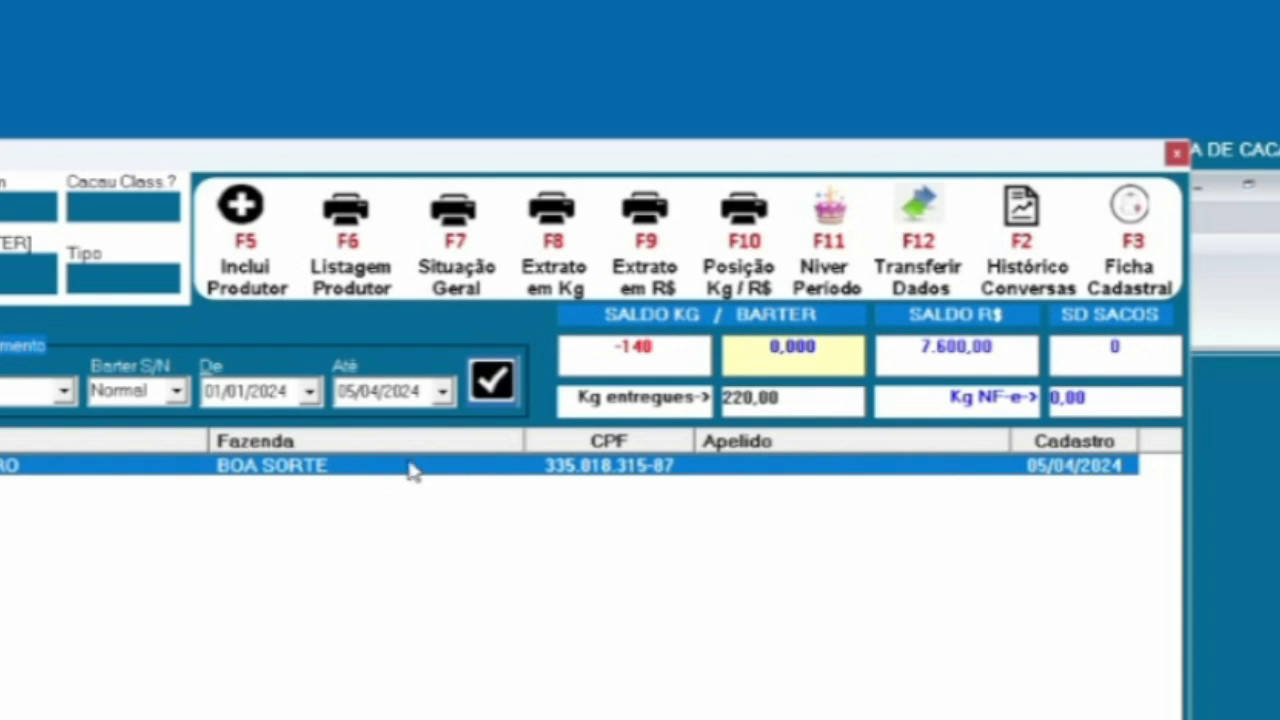
left_click(1132, 208)
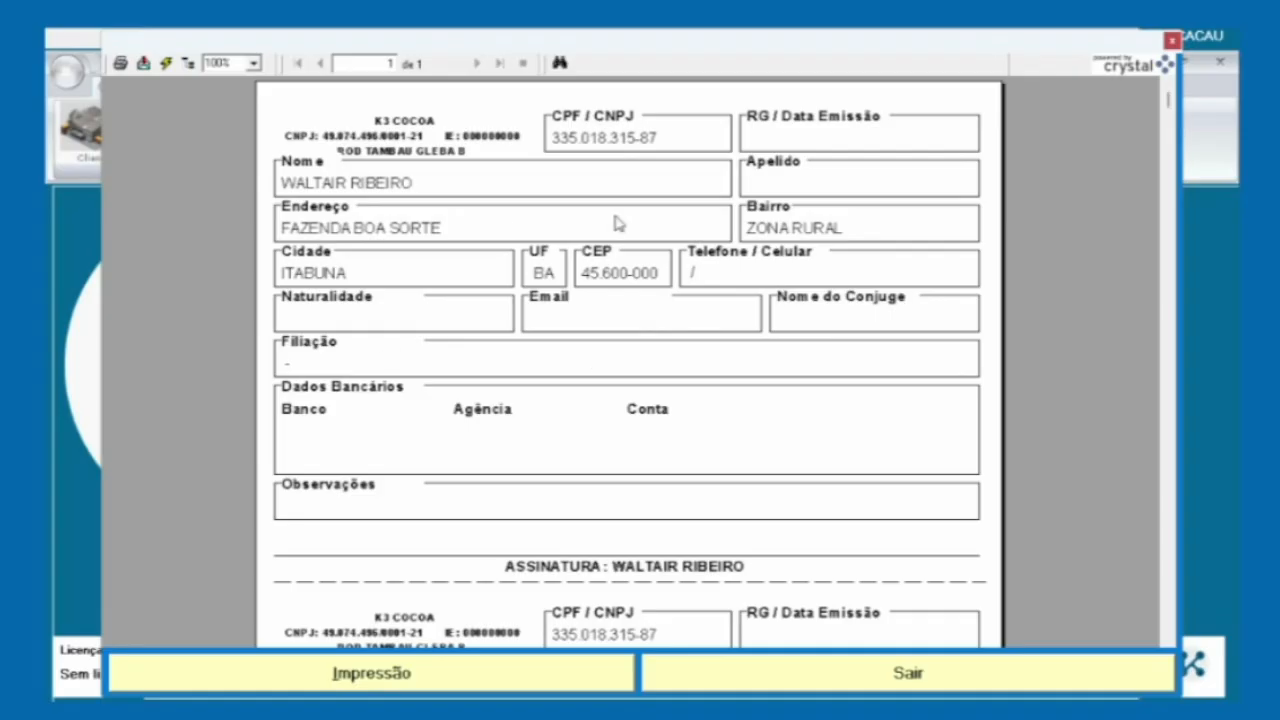
scroll(526, 338, "down", 3)
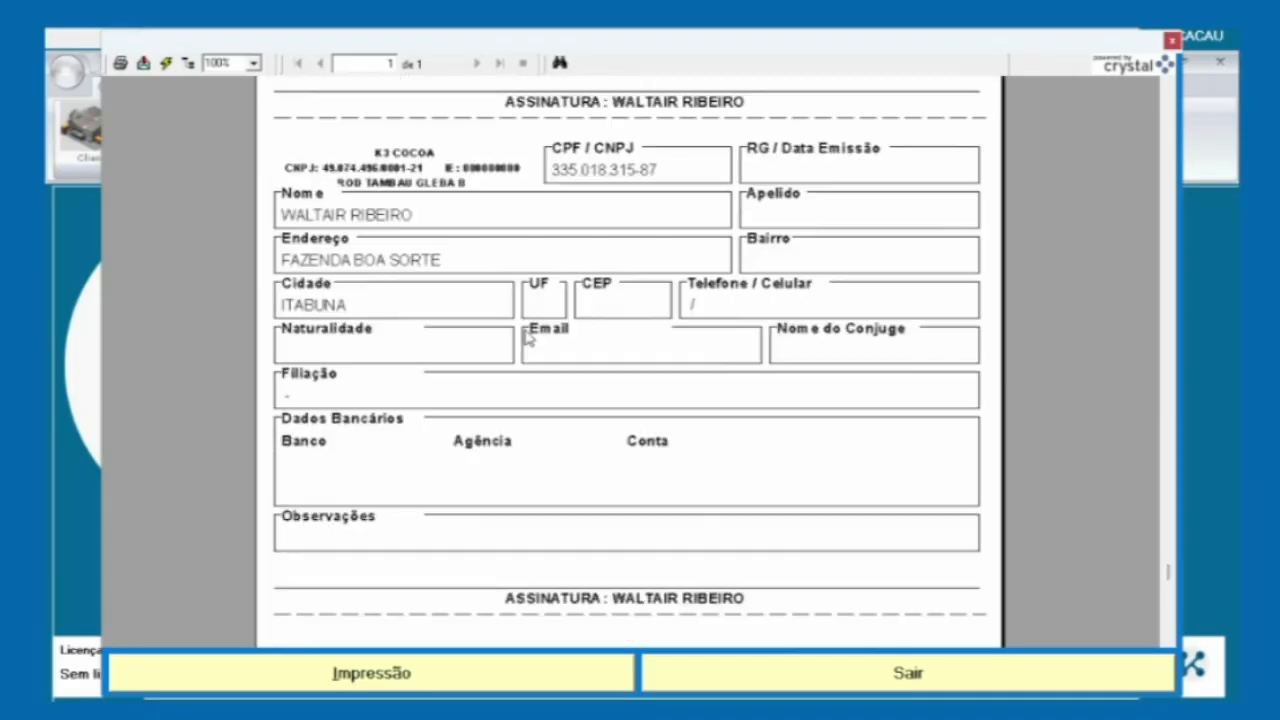
scroll(527, 339, "down", 1)
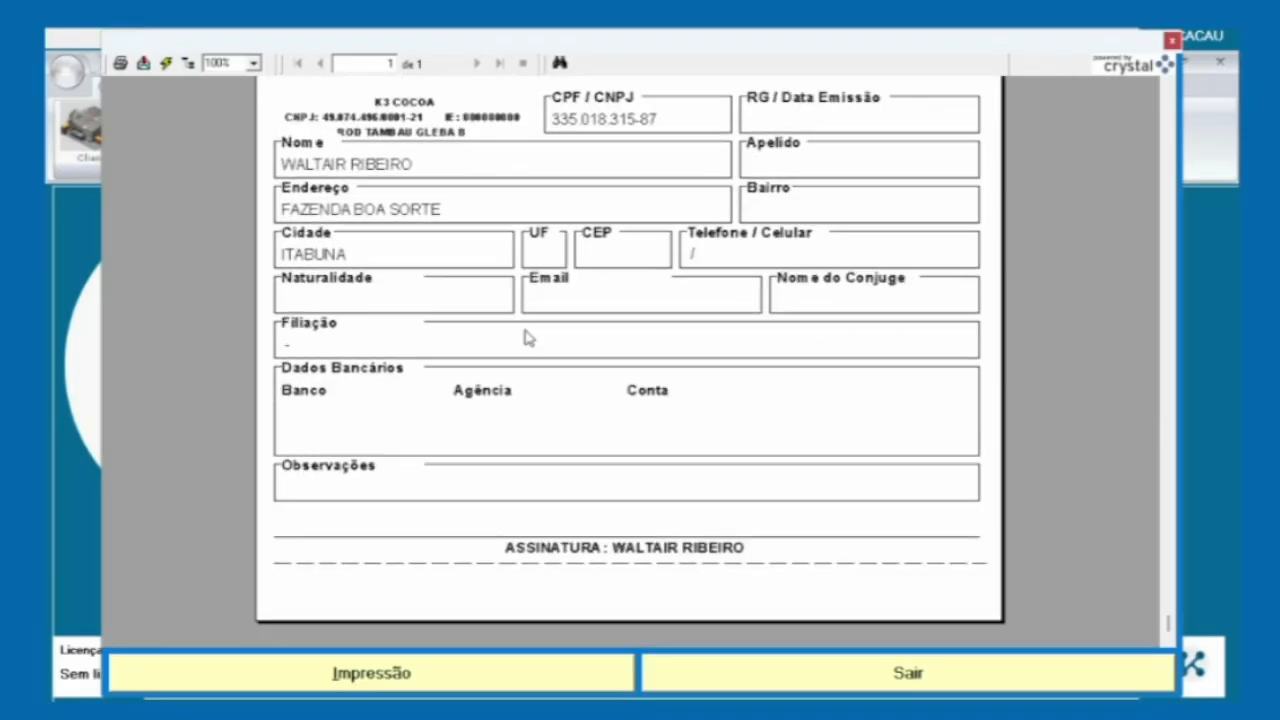
scroll(527, 339, "up", 10)
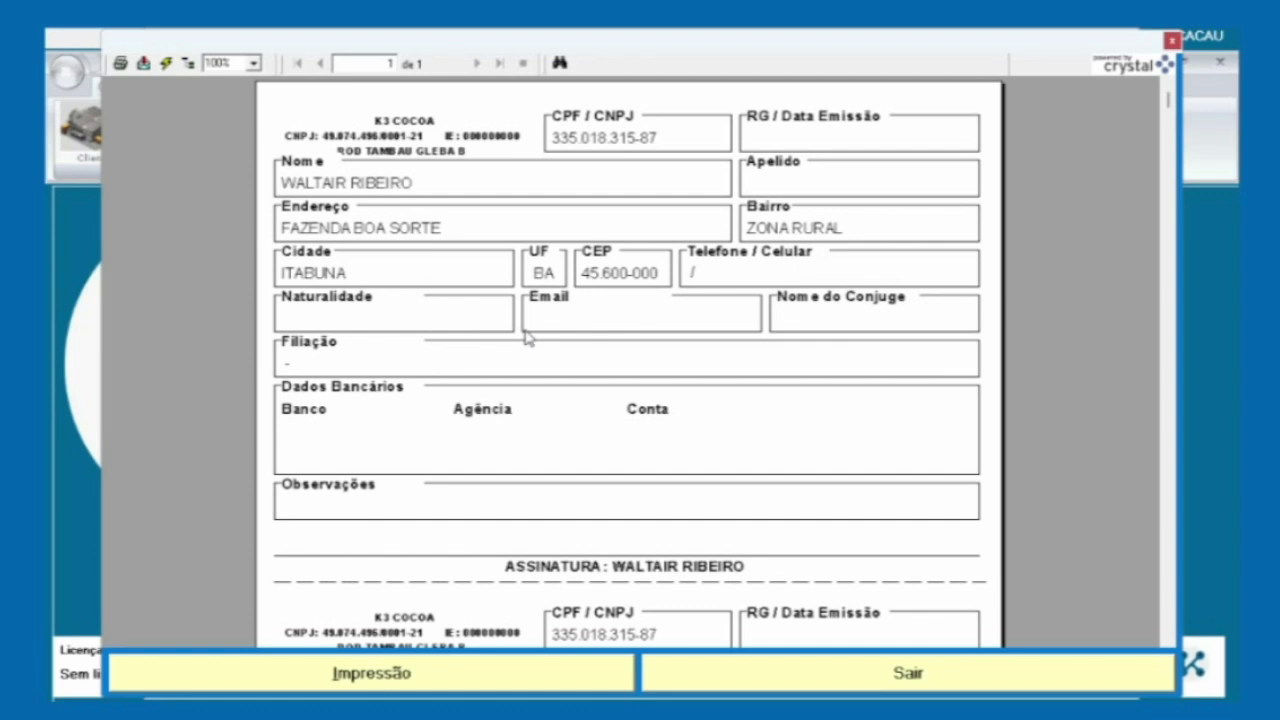
left_click(790, 680)
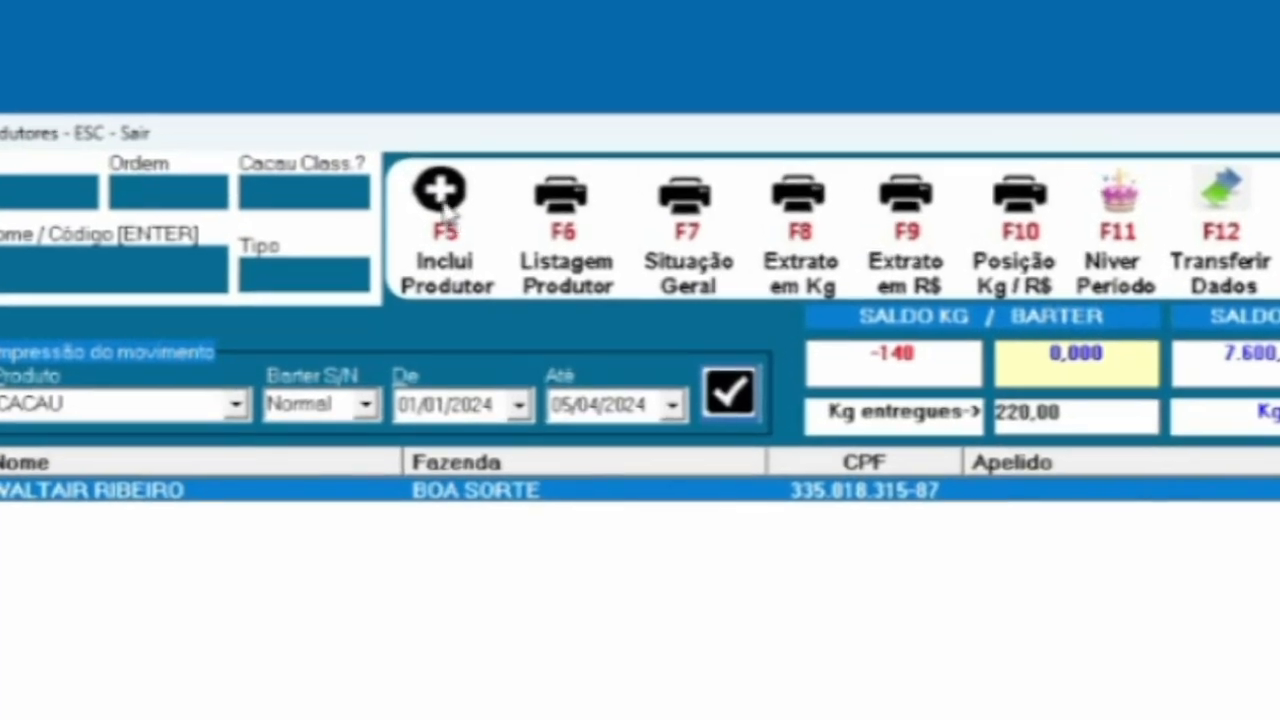
Start a new producer record with F5 Novo in the Produtores window
left_click(445, 95)
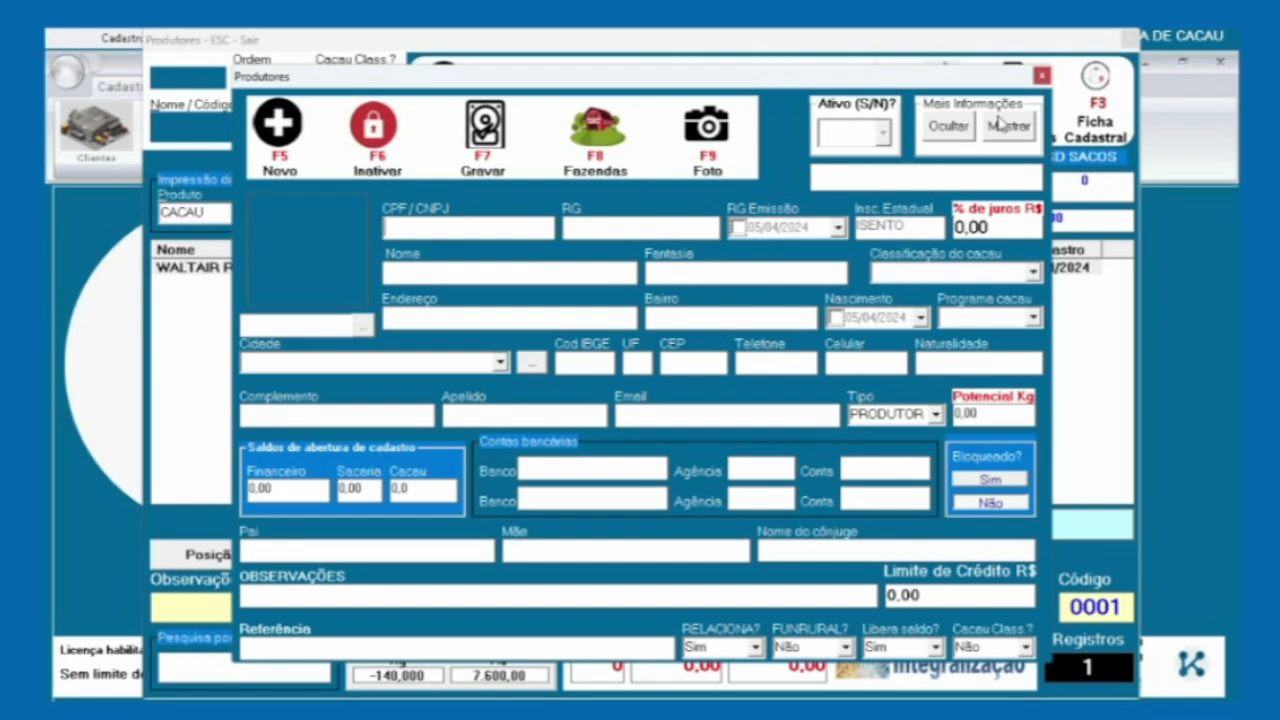
Close both producer windows and open Cadastros > Parâmetros, entering the authorisation password
left_click(1041, 75)
left_click(1131, 38)
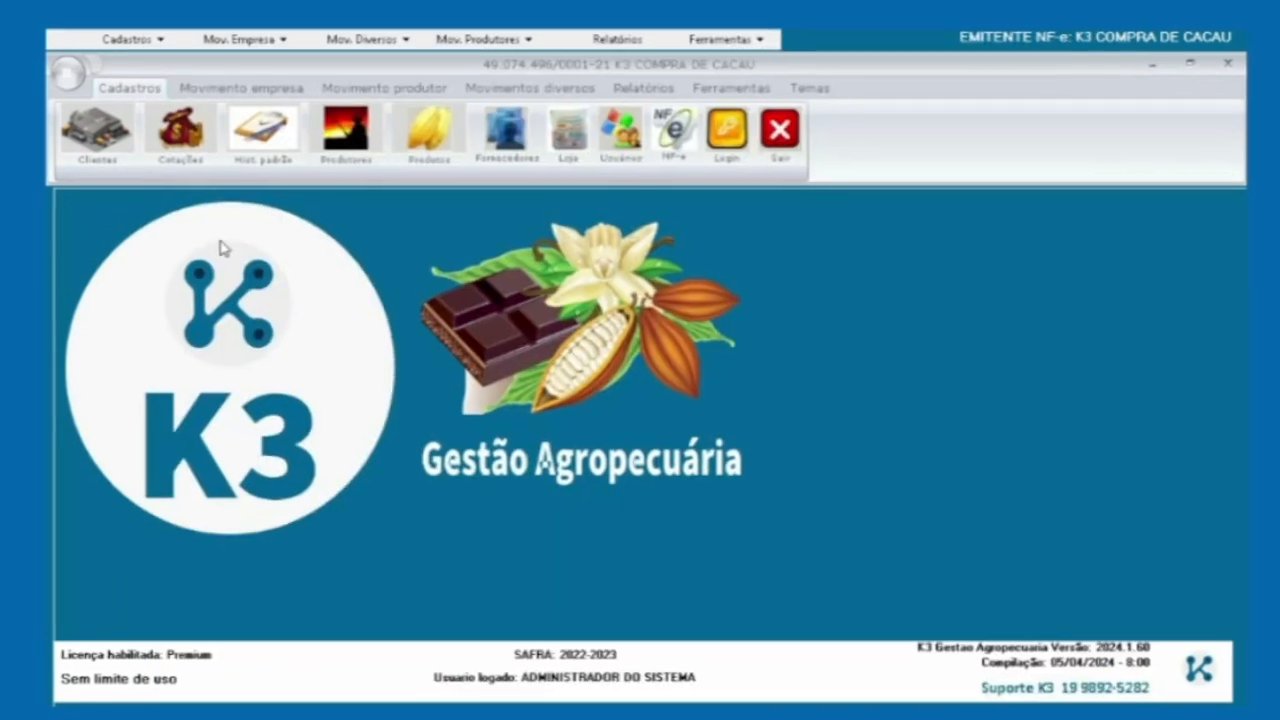
left_click(168, 41)
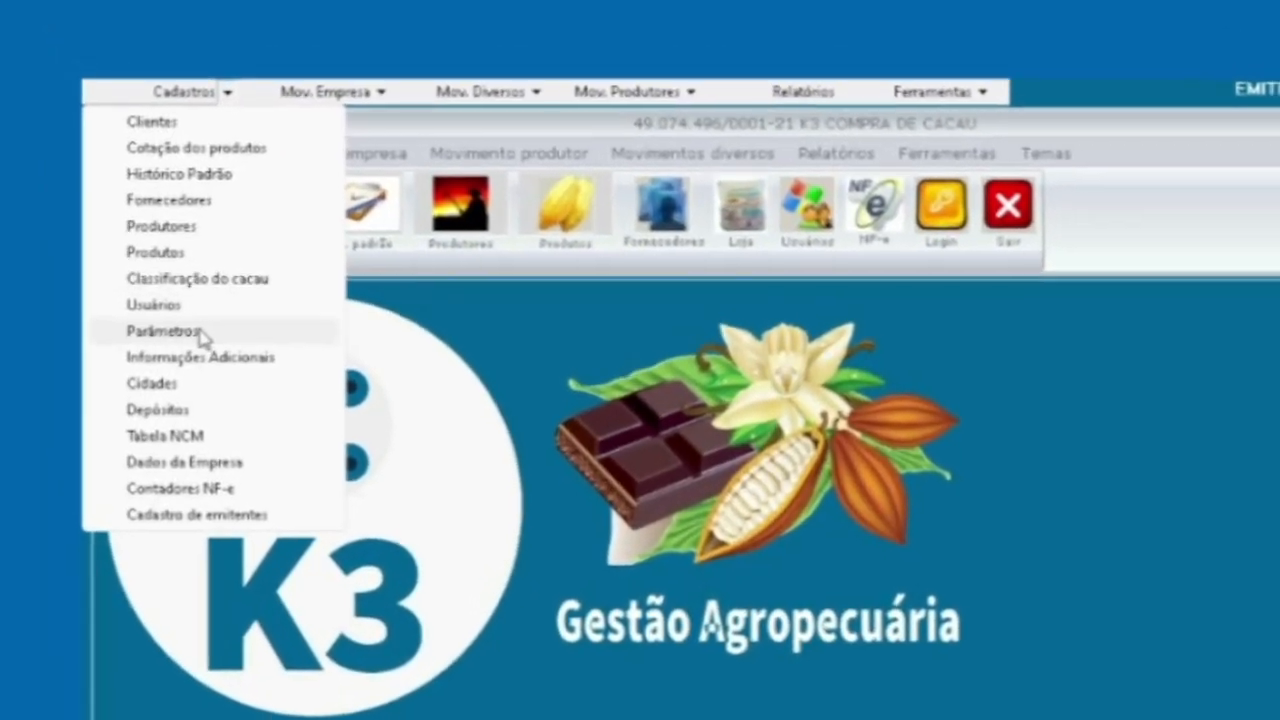
left_click(168, 281)
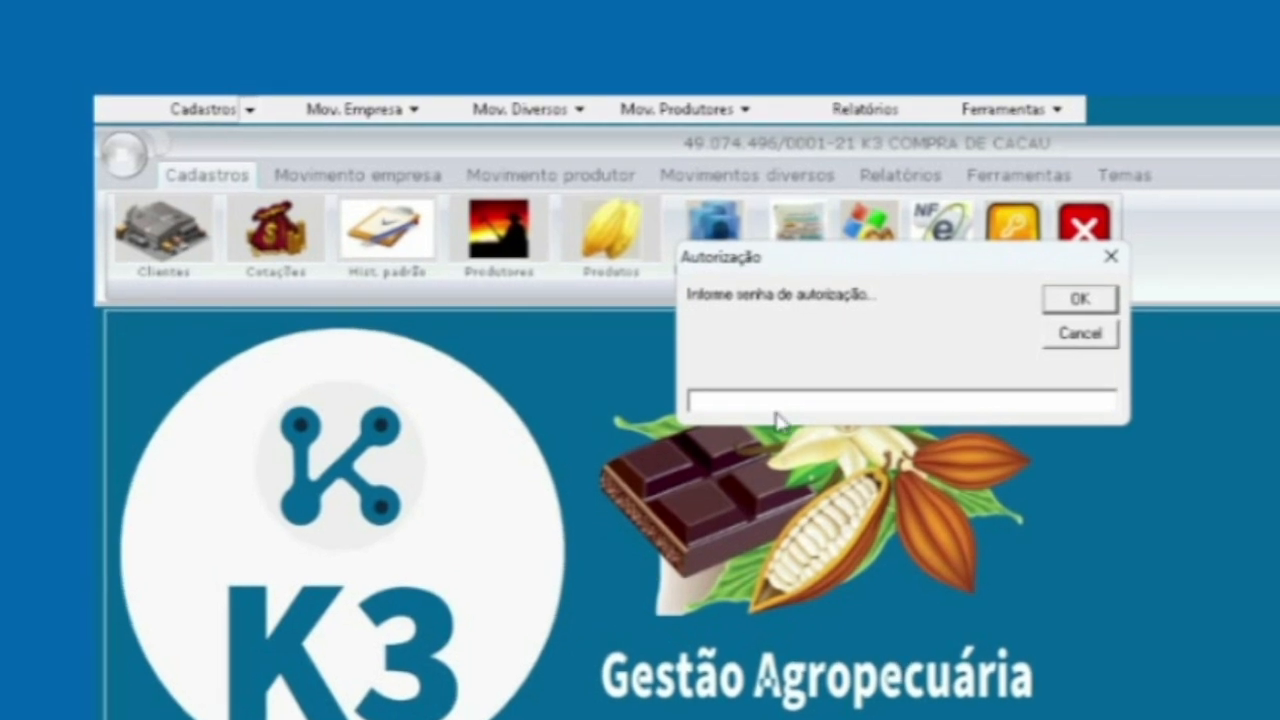
type("*****")
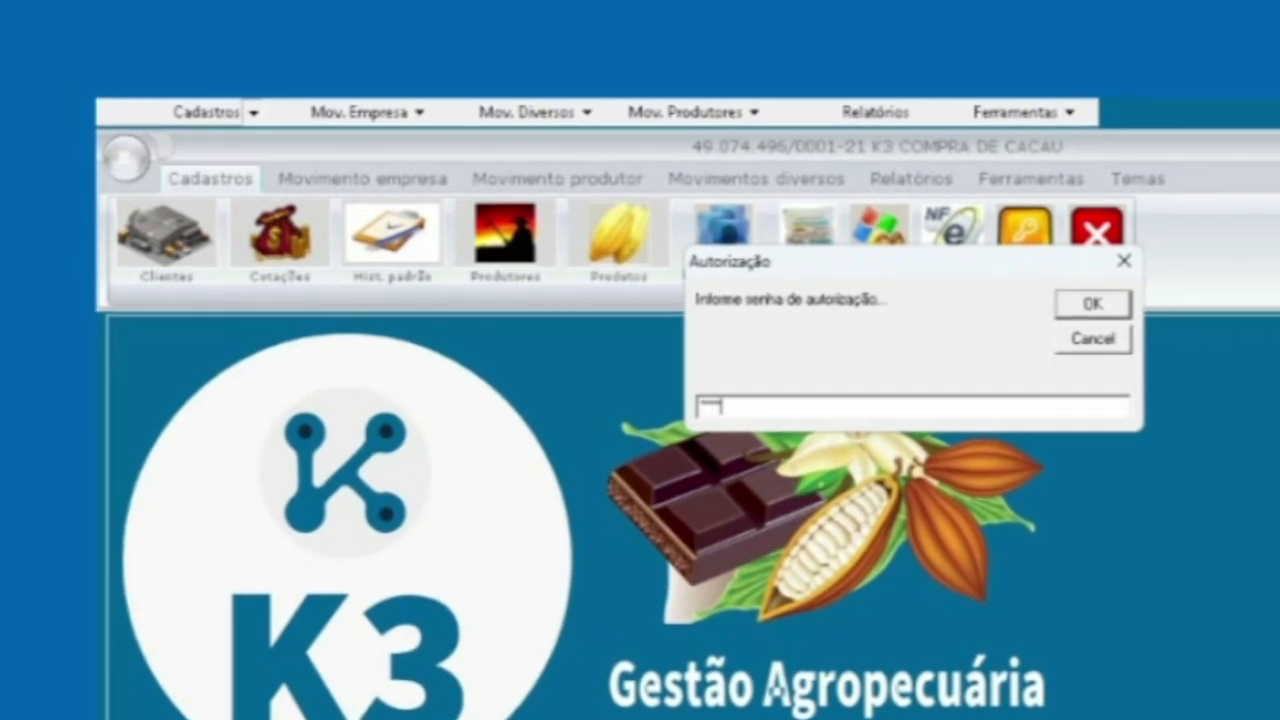
type("*")
key("Return")
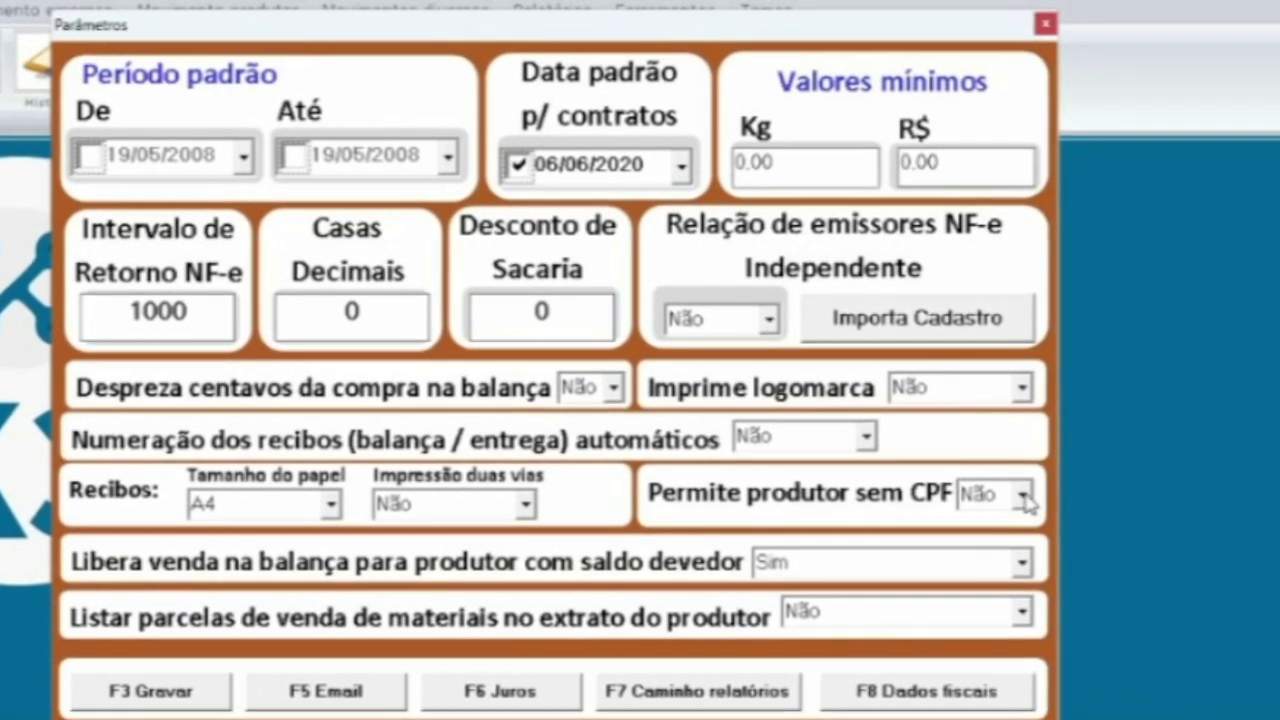
Set 'Permite produtor sem CPF' to Sim in the Parâmetros window
left_click(990, 485)
left_click(990, 552)
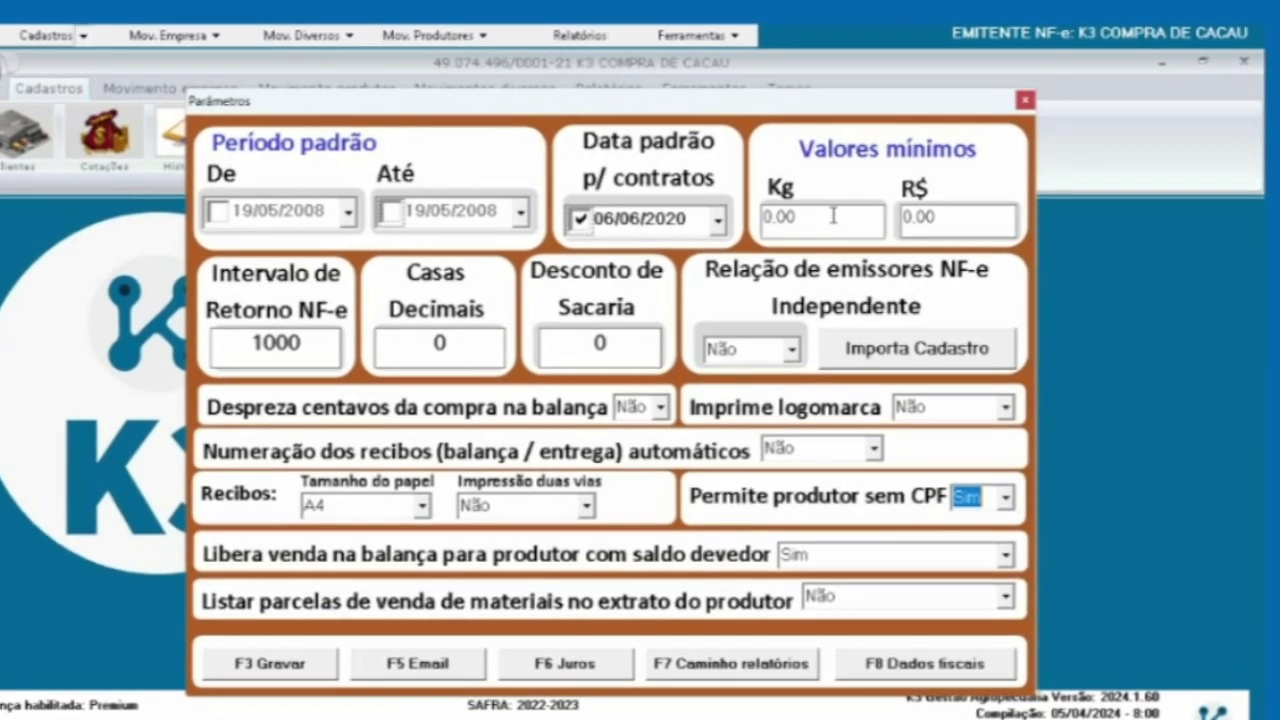
Enter 5 as the minimum Kg value and 20 as the minimum R$ value
left_click(836, 207)
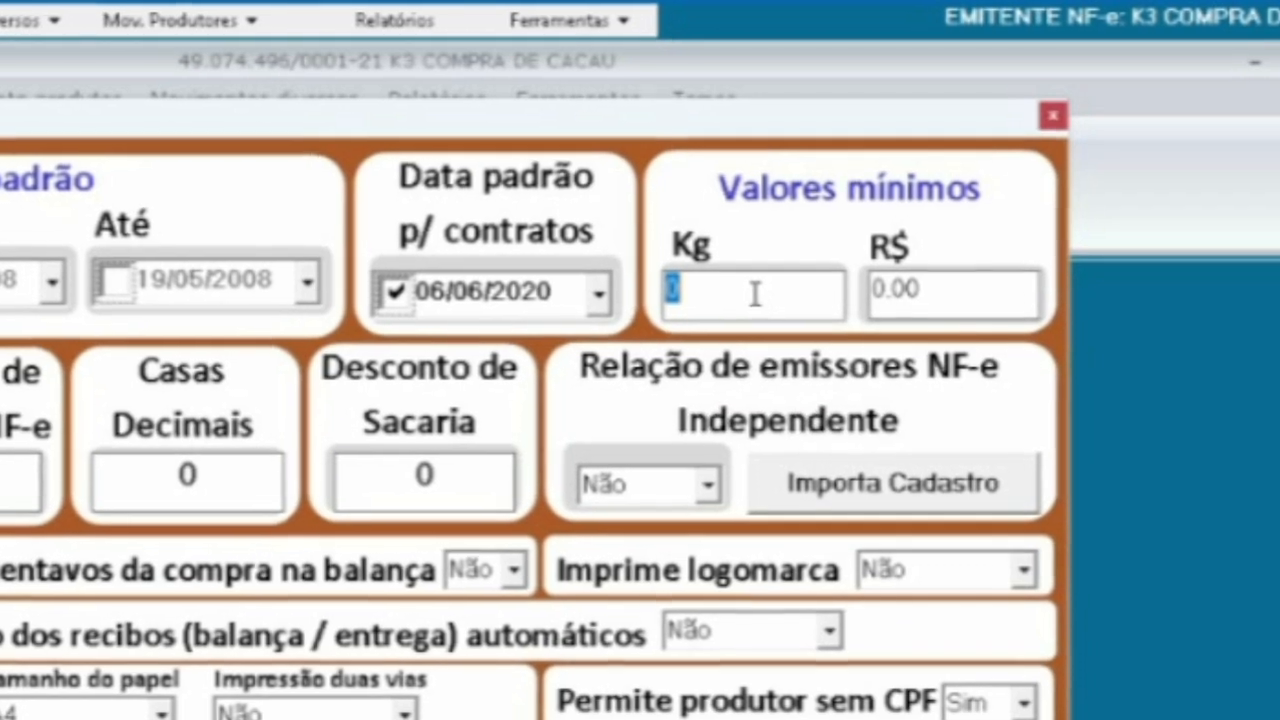
type("5")
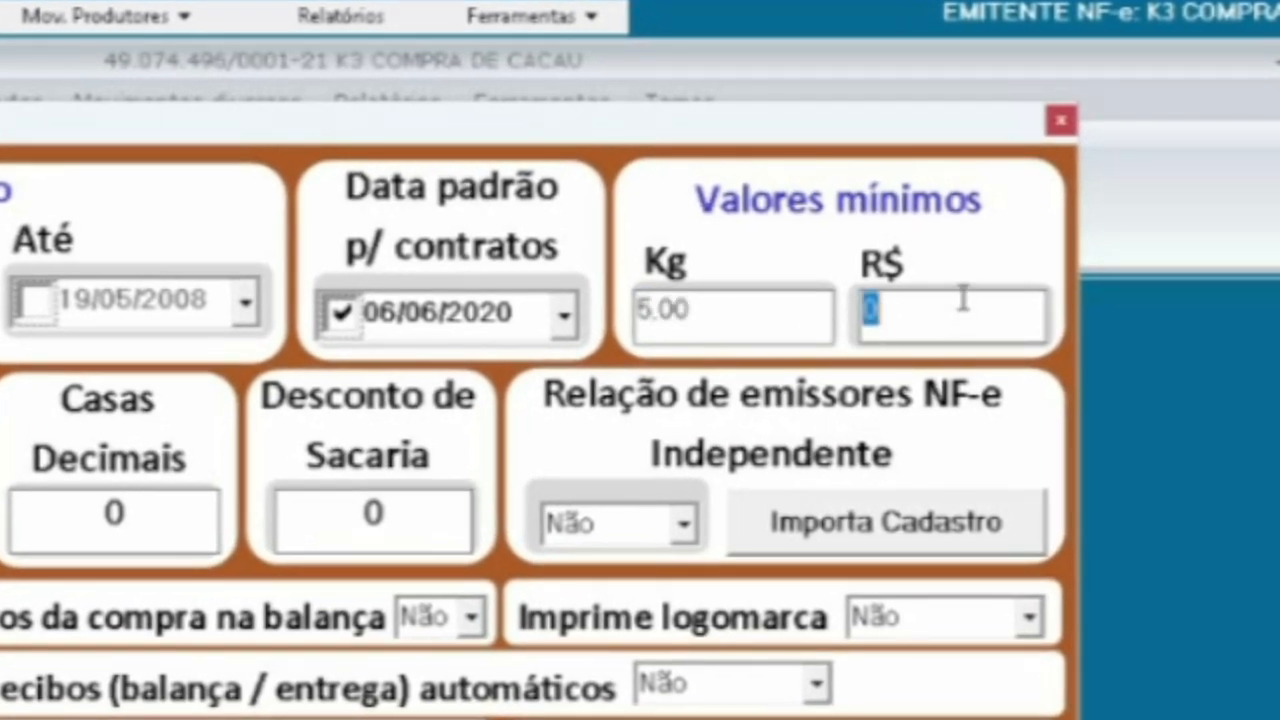
type("20")
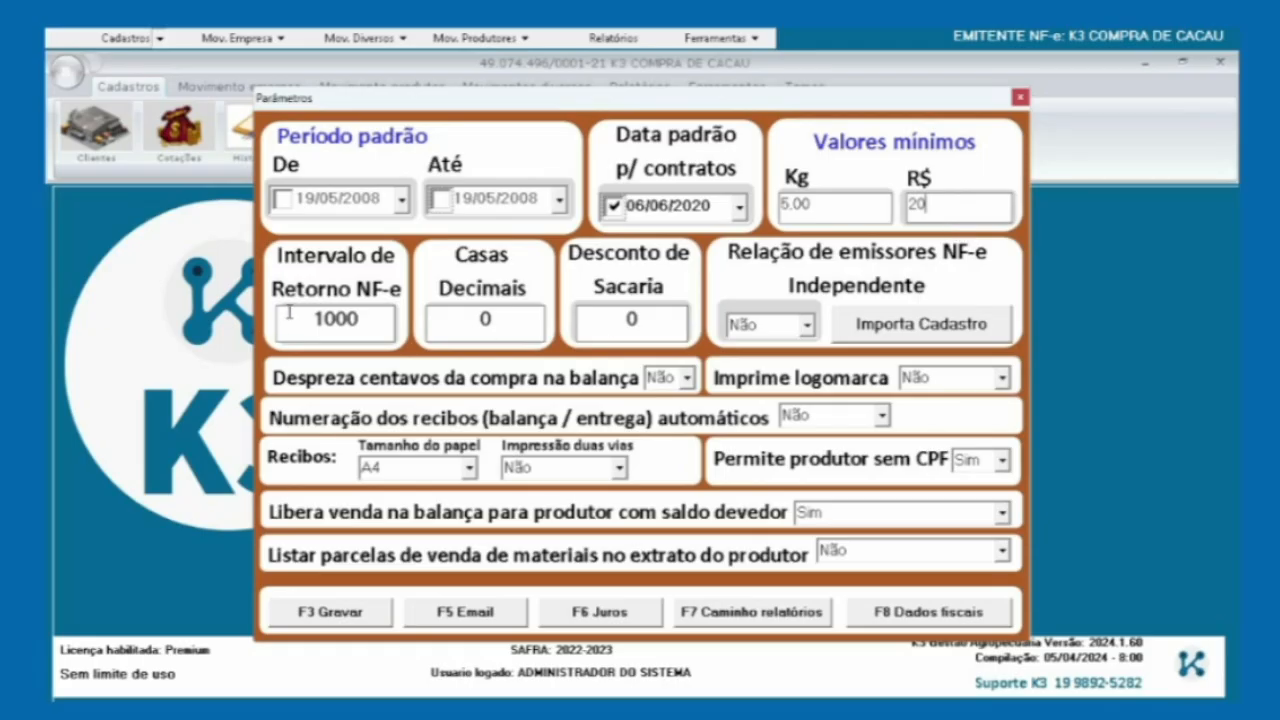
left_click(312, 322)
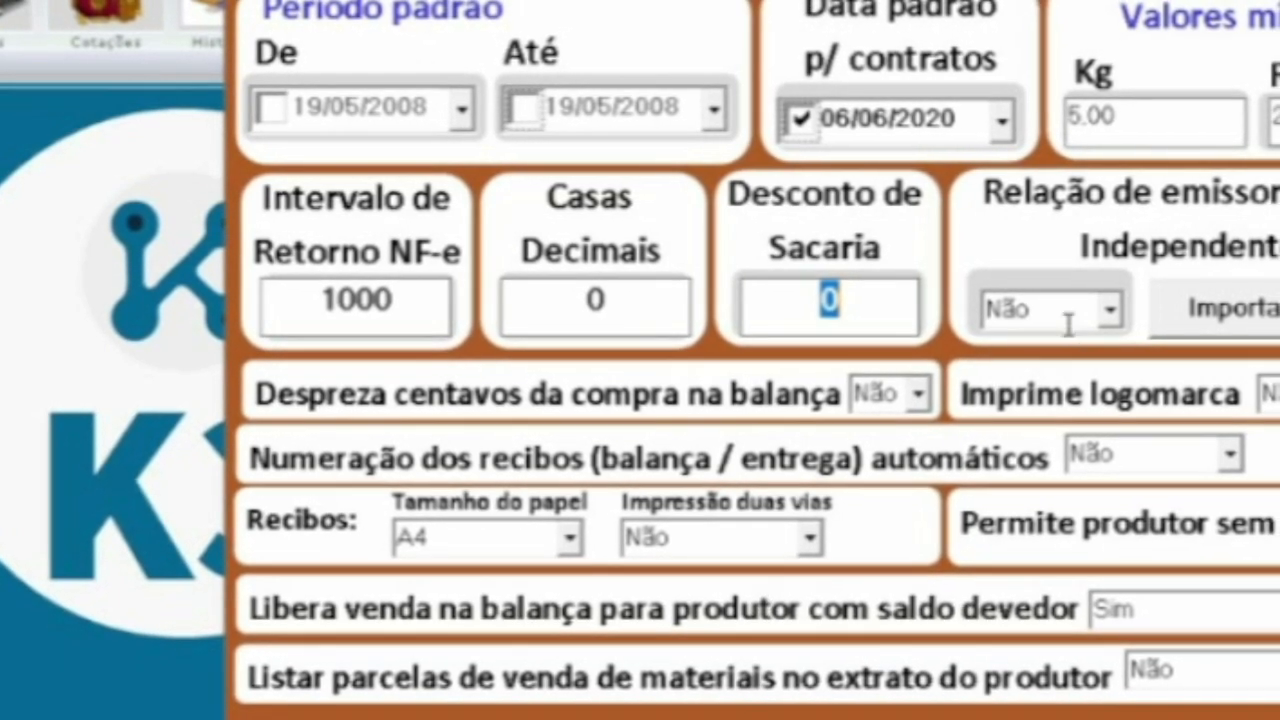
key("Tab")
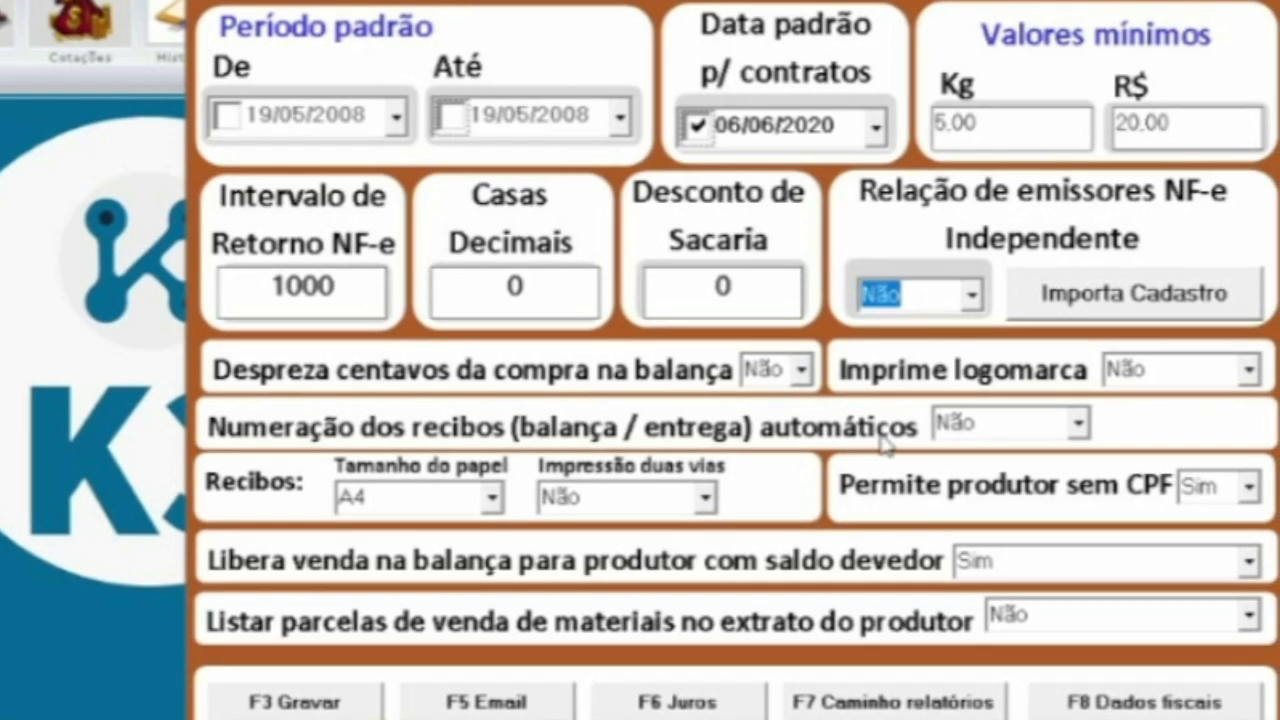
key("Tab")
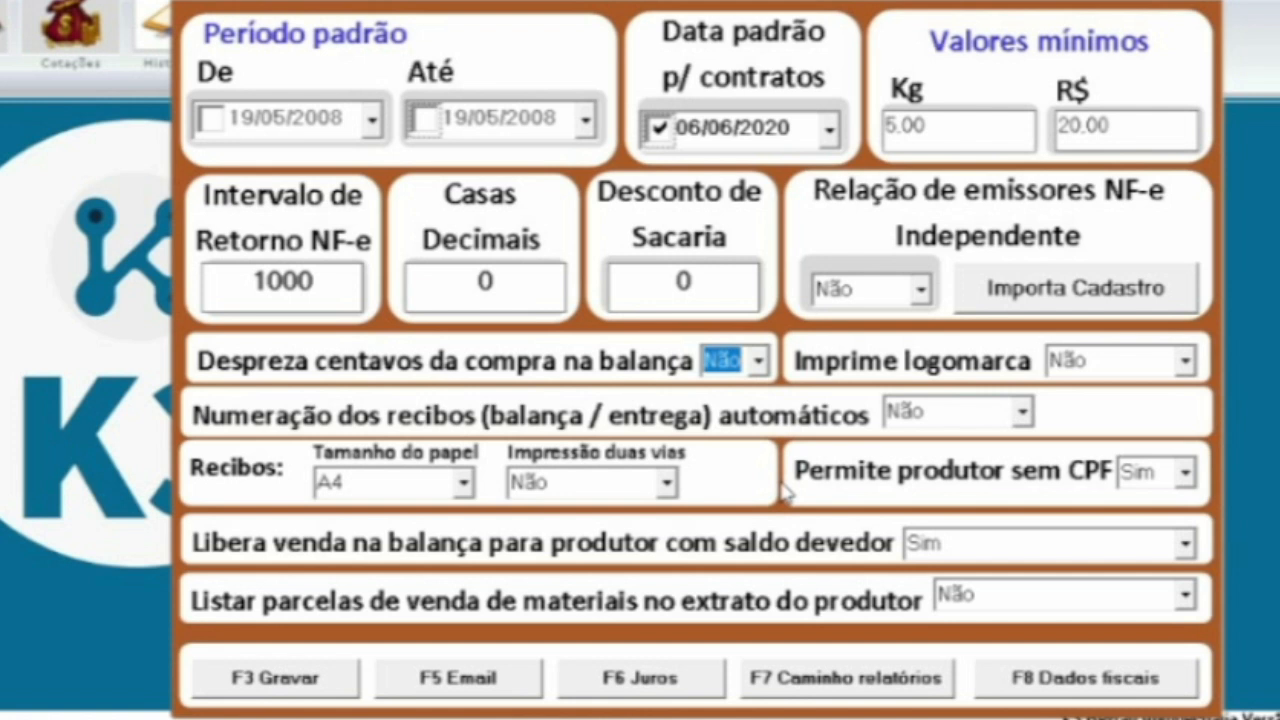
left_click(1143, 358)
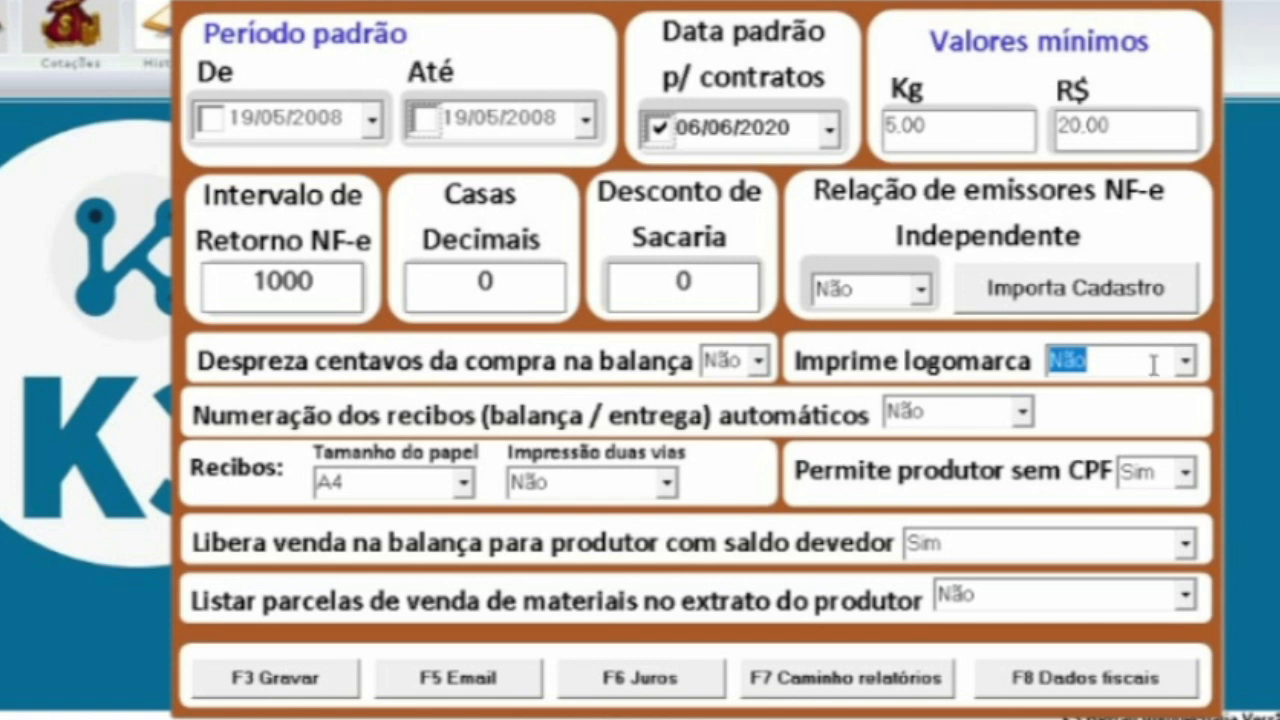
left_click(930, 408)
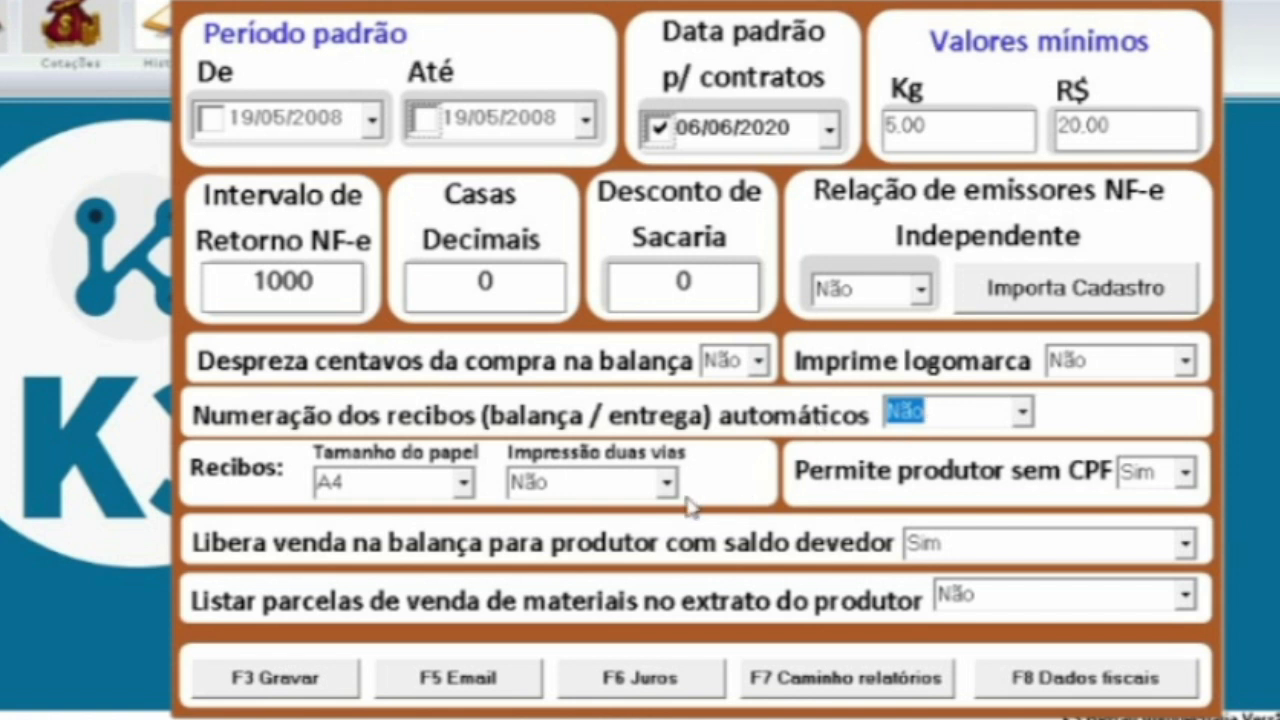
left_click(409, 480)
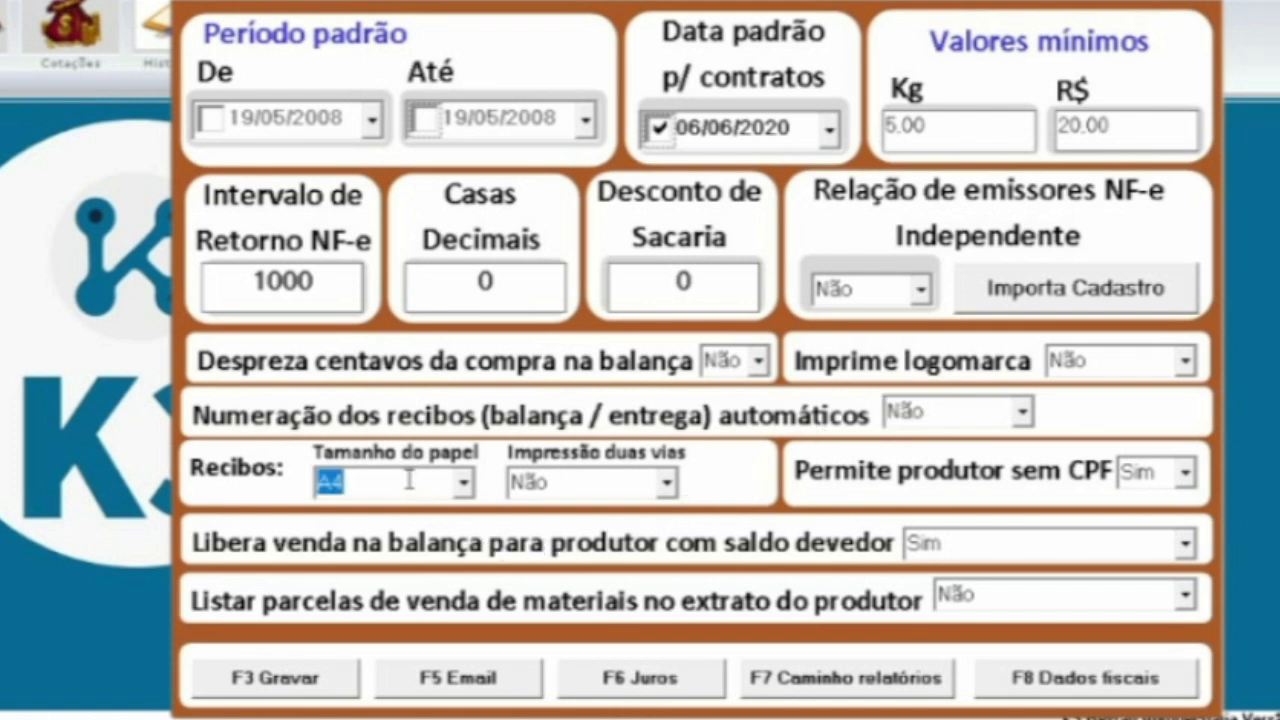
left_click(464, 486)
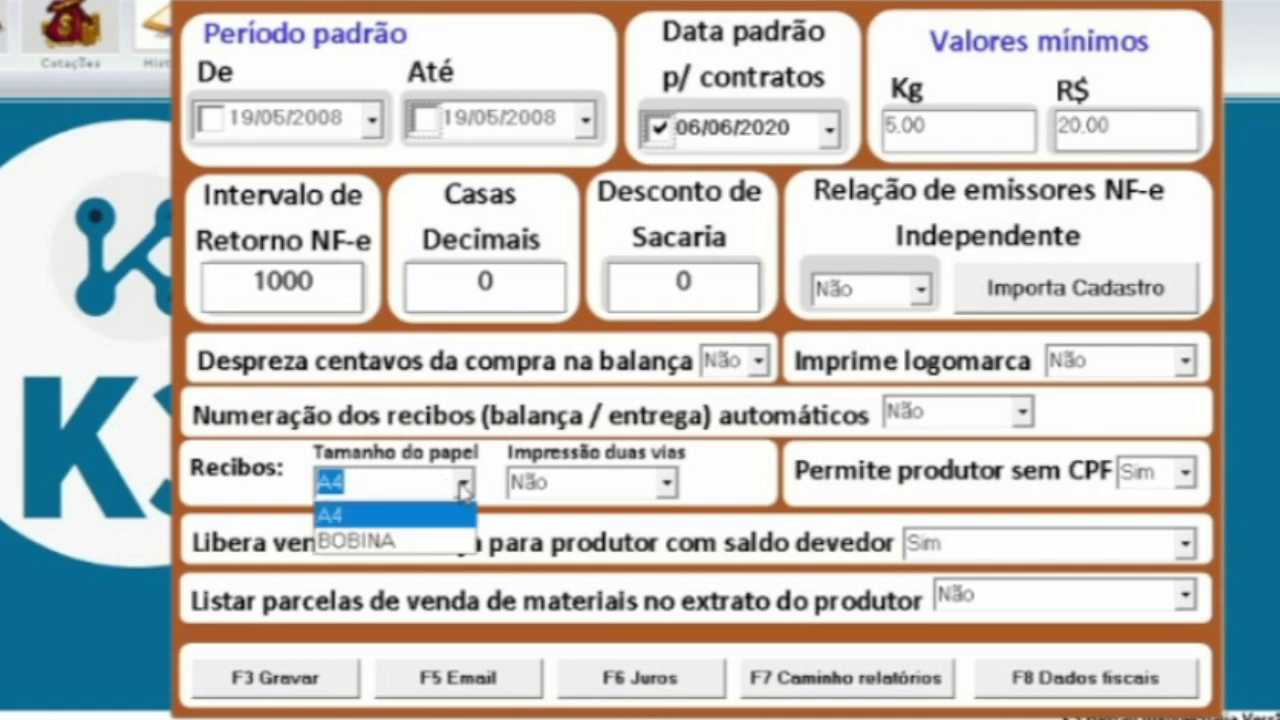
left_click(464, 488)
left_click(603, 478)
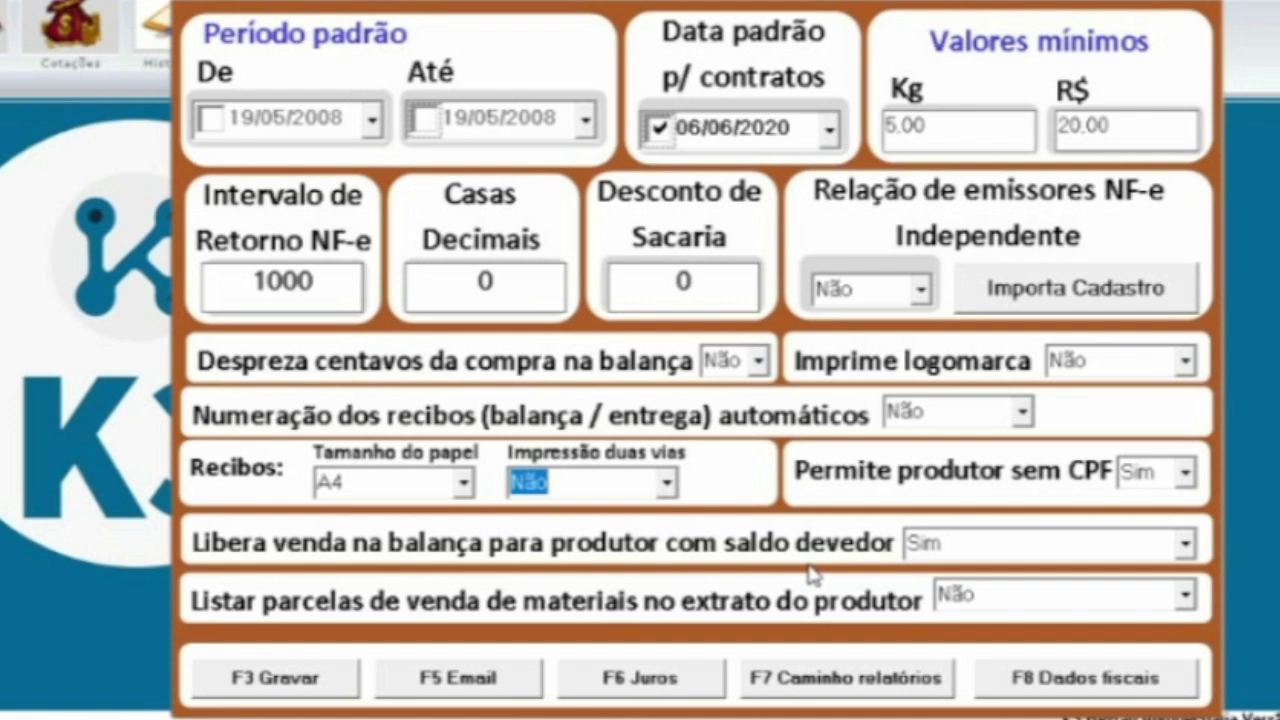
left_click(980, 541)
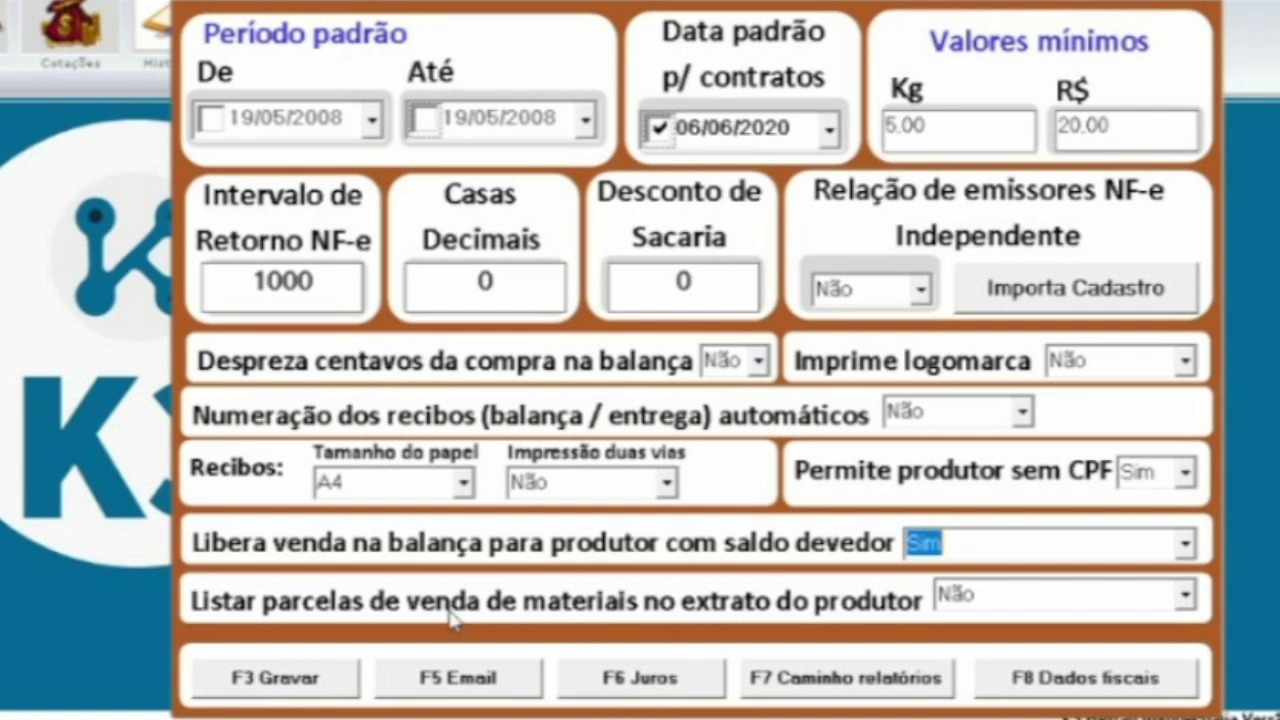
left_click(1021, 600)
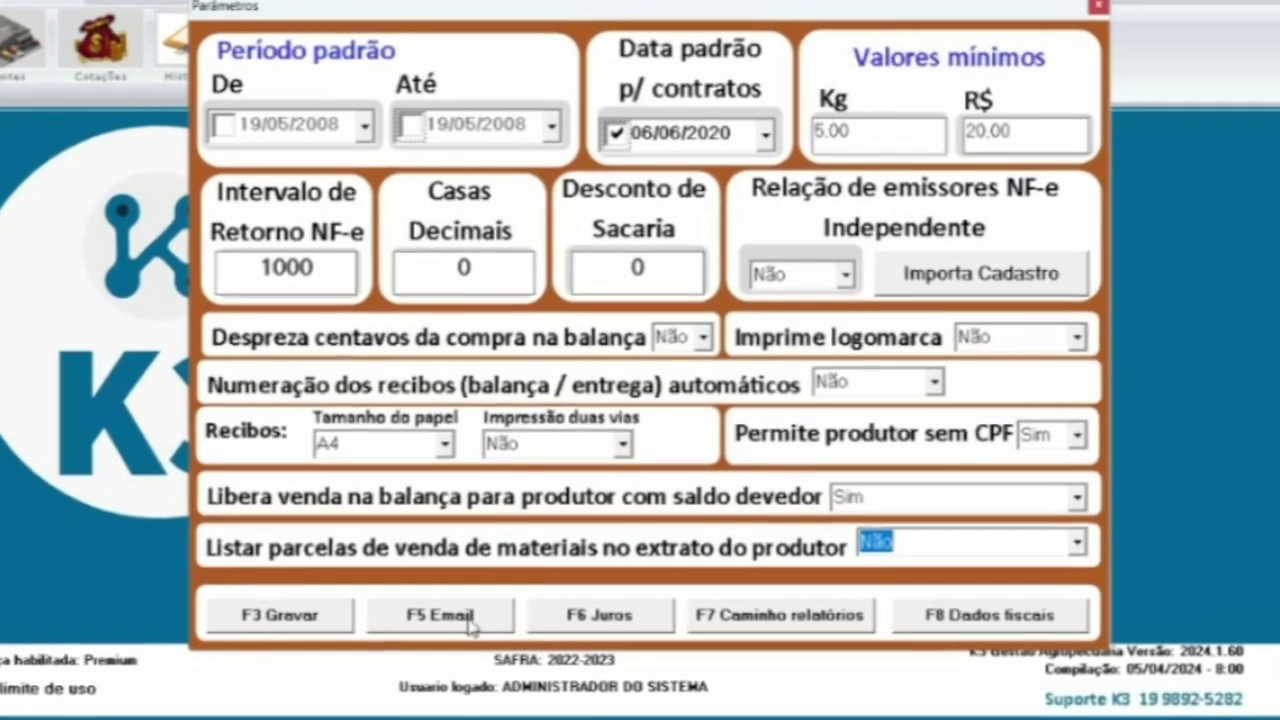
left_click(478, 616)
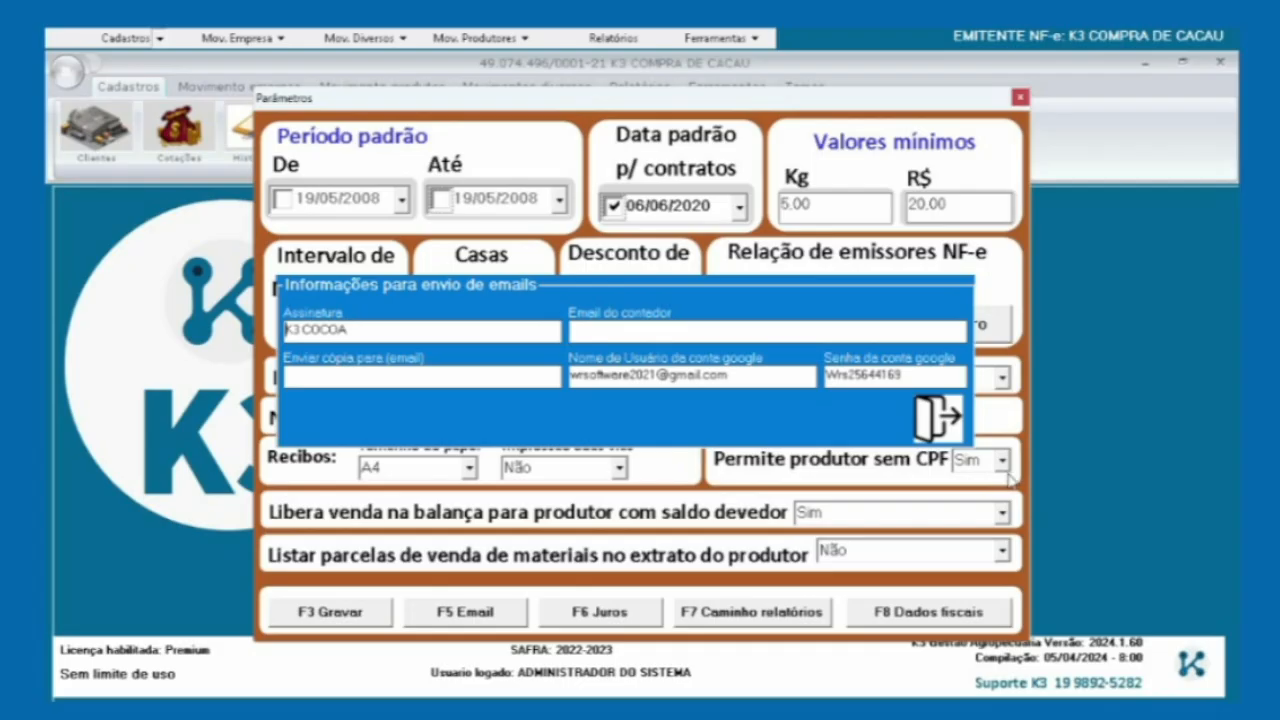
left_click(925, 418)
left_click(605, 612)
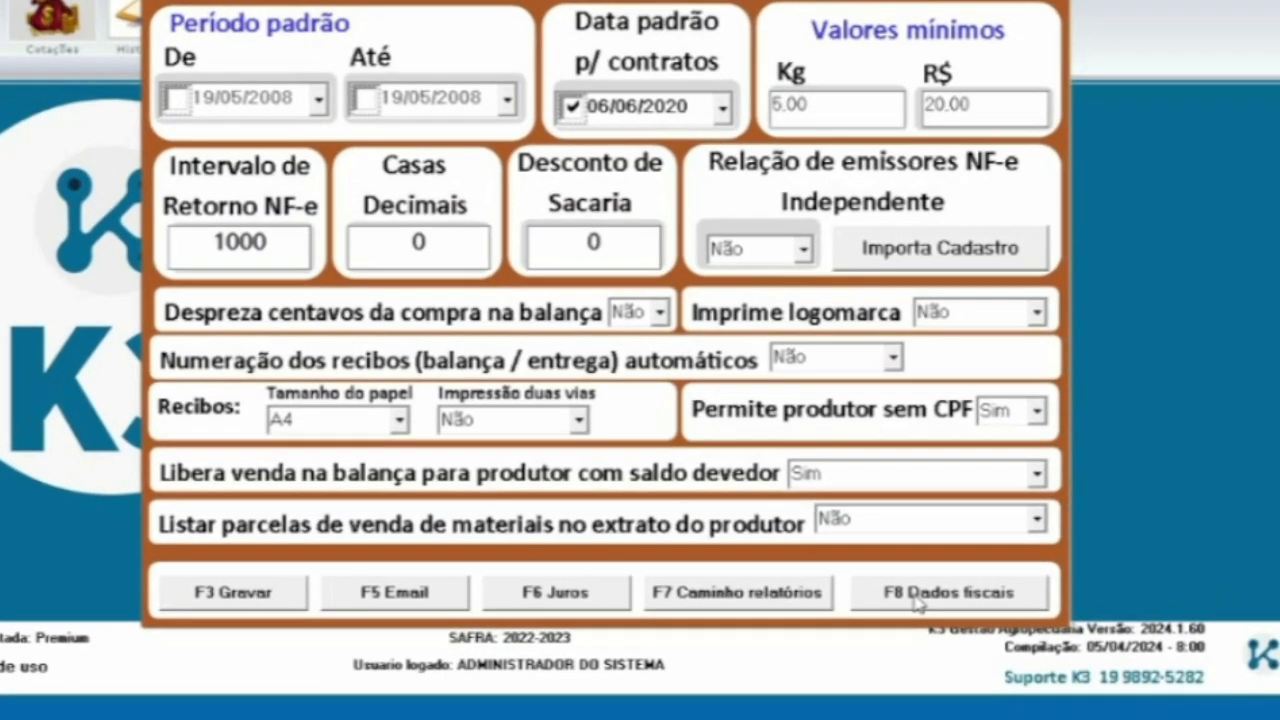
left_click(928, 611)
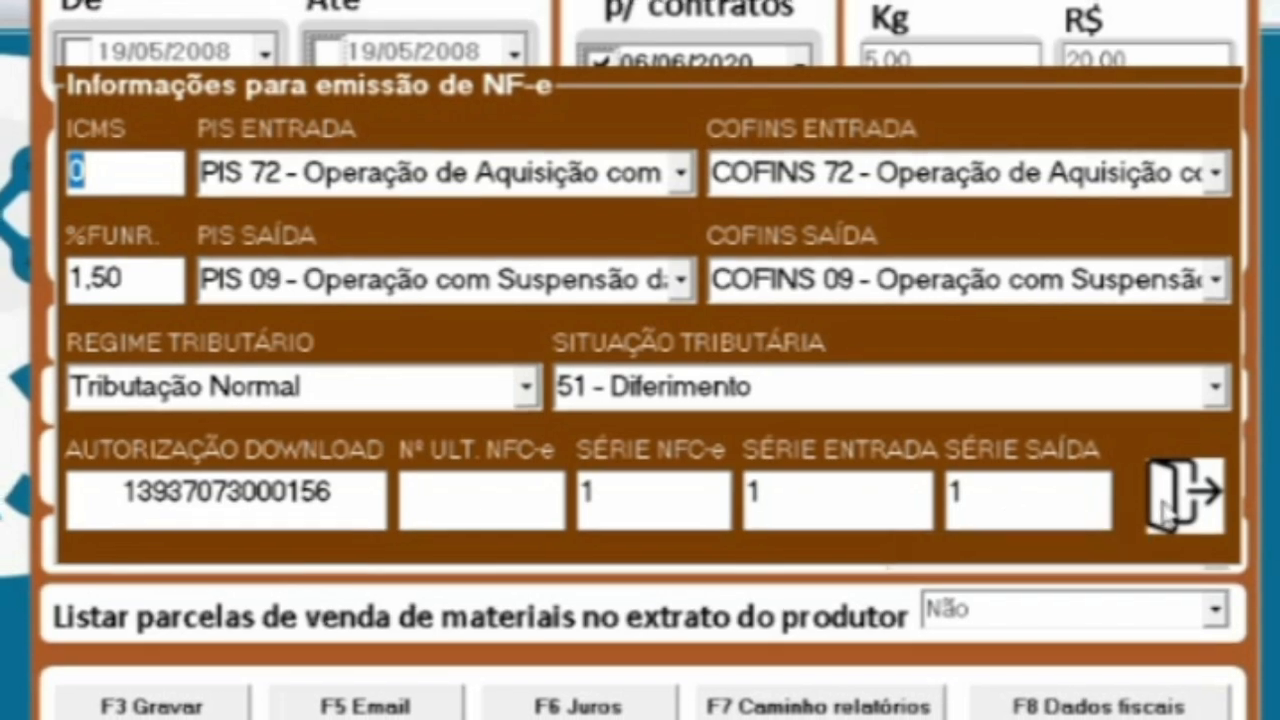
left_click(1186, 495)
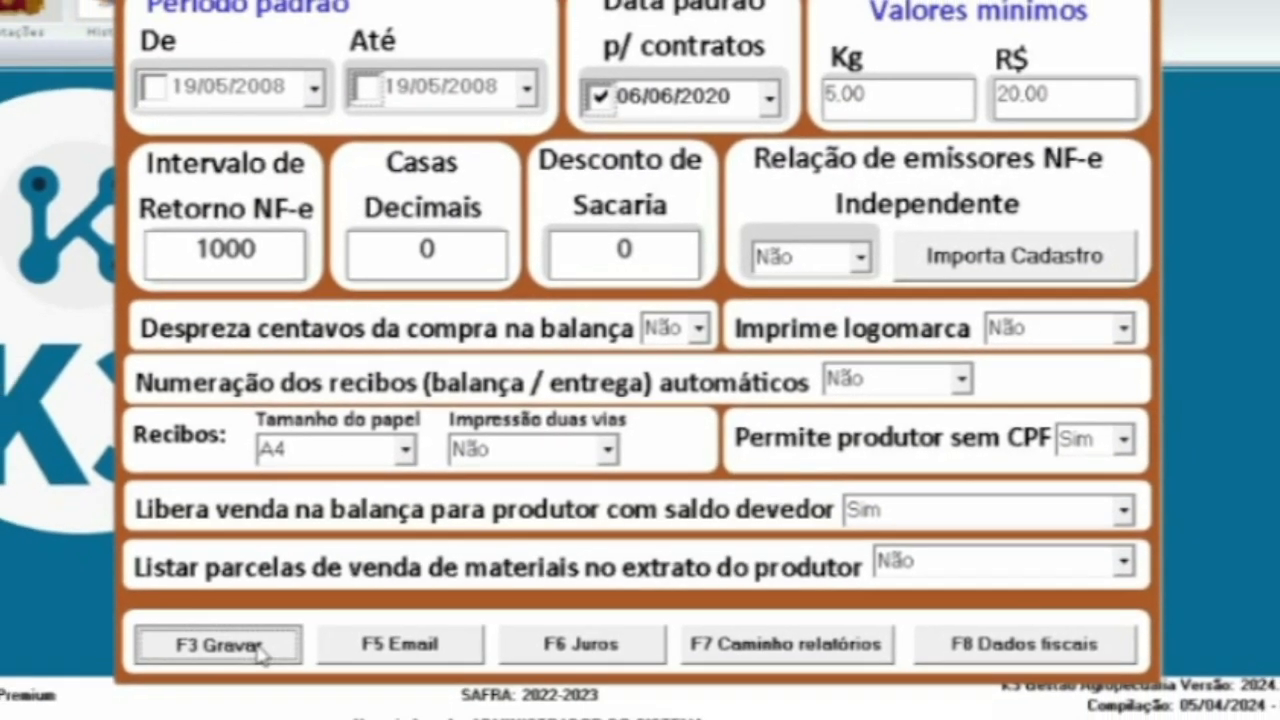
Save and confirm the parameter changes, then start a new producer via Produtores > F5 Inclui Produtor
left_click(240, 660)
left_click(660, 372)
left_click(716, 375)
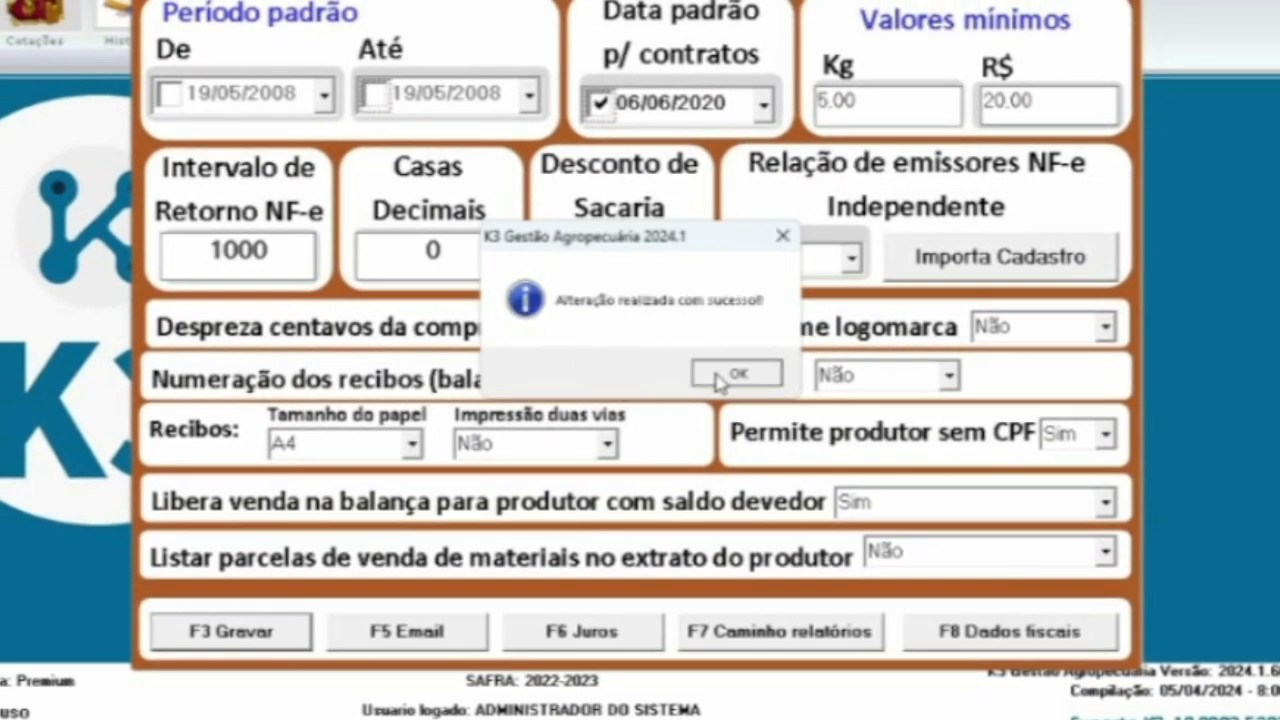
left_click(362, 150)
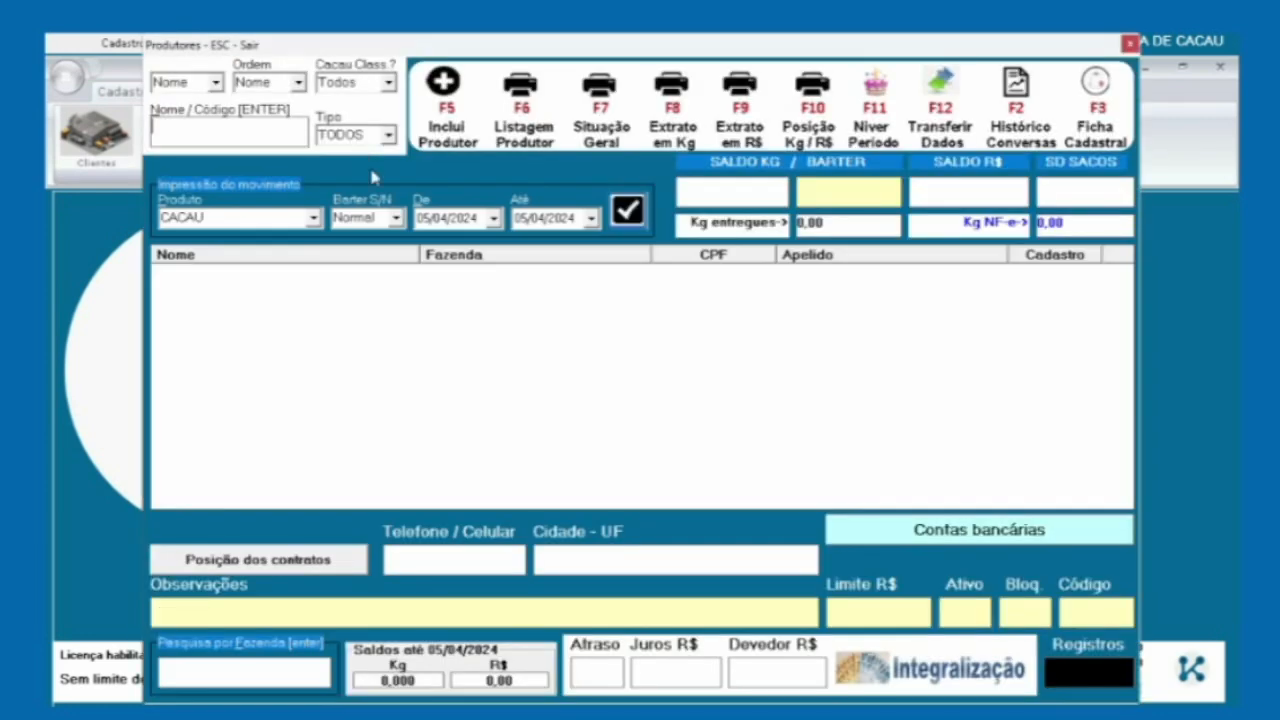
left_click(446, 95)
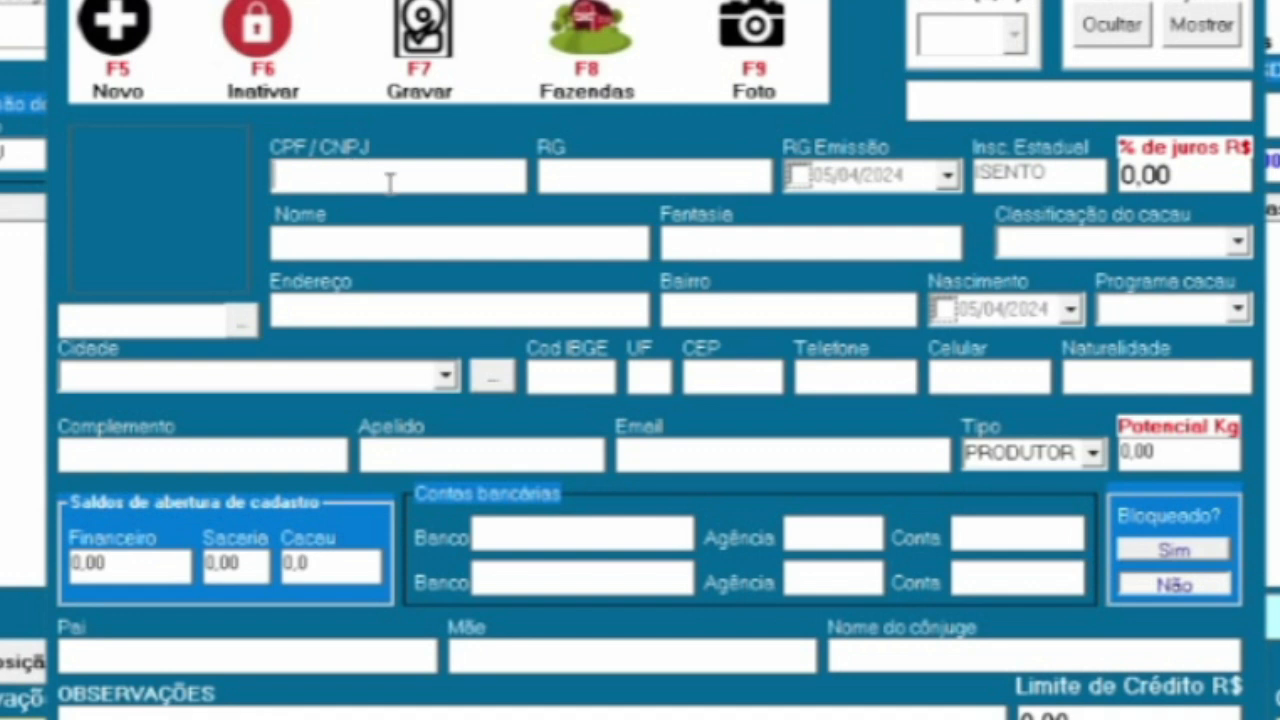
Enter the new producer's full name in uppercase on the registration form
left_click(364, 246)
type("jose da si")
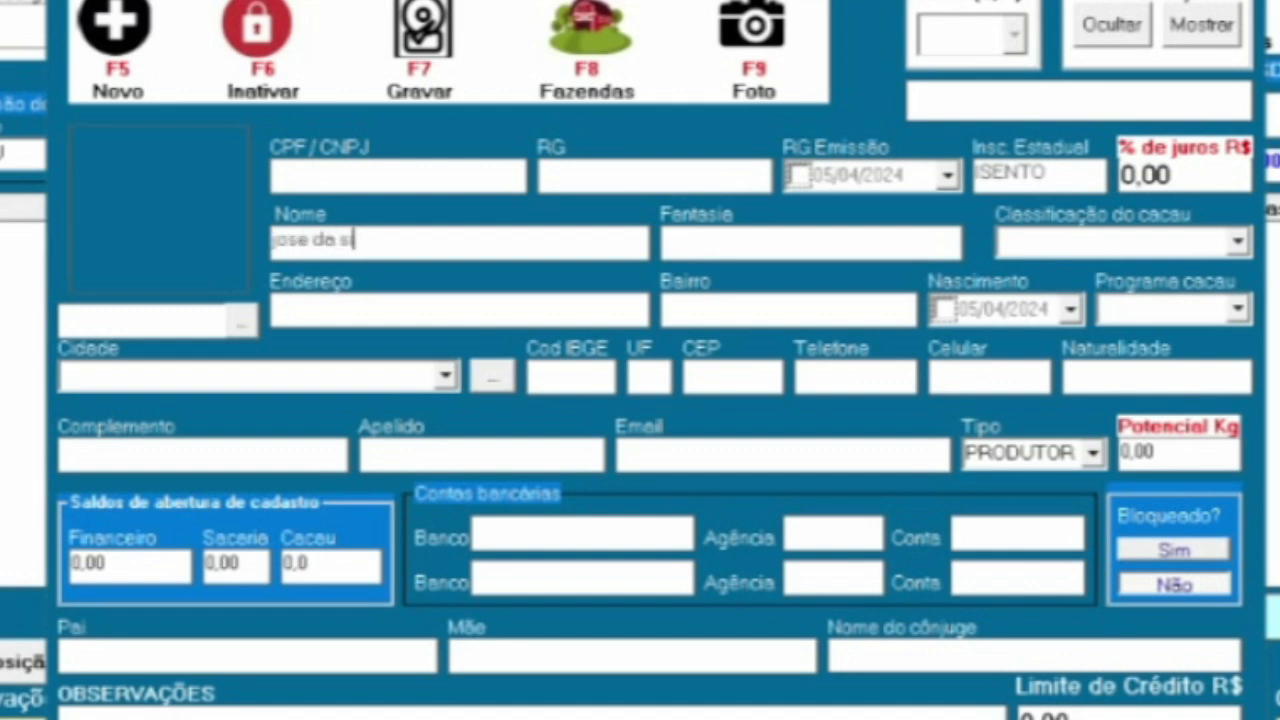
type("lva")
key("shift+Home")
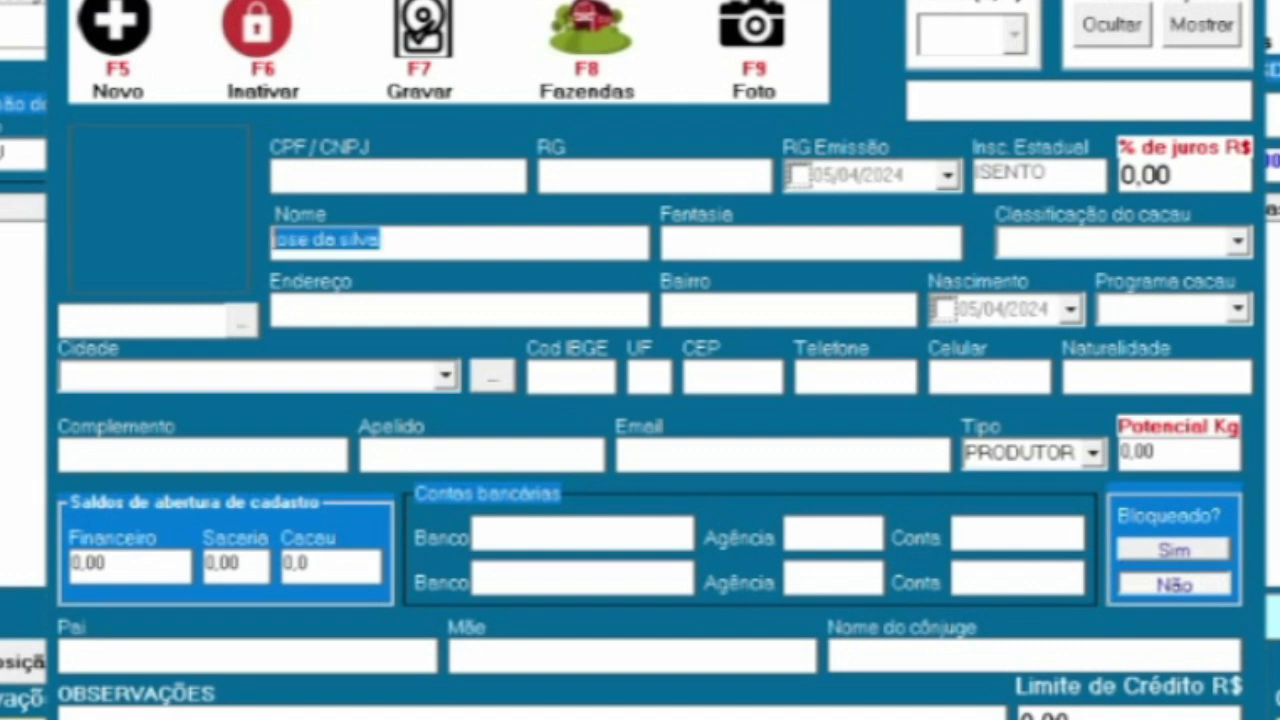
key("BackSpace")
type("JOSE DA")
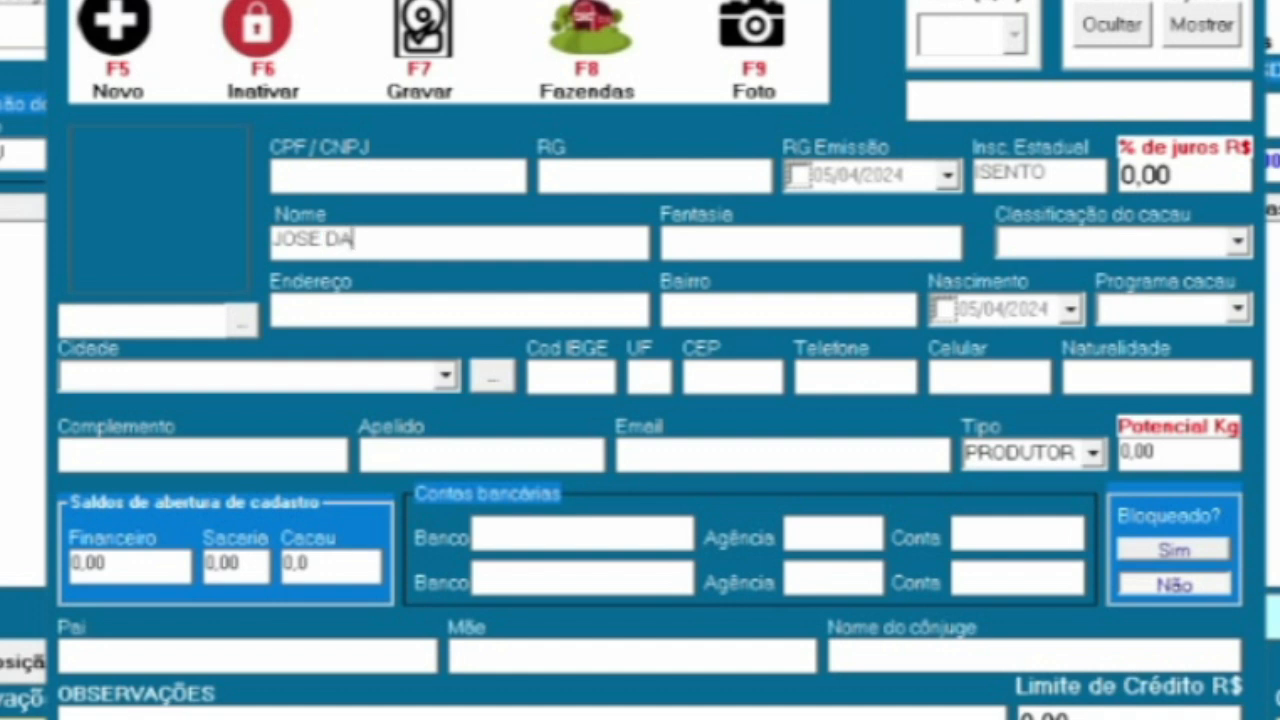
type(" SILVA")
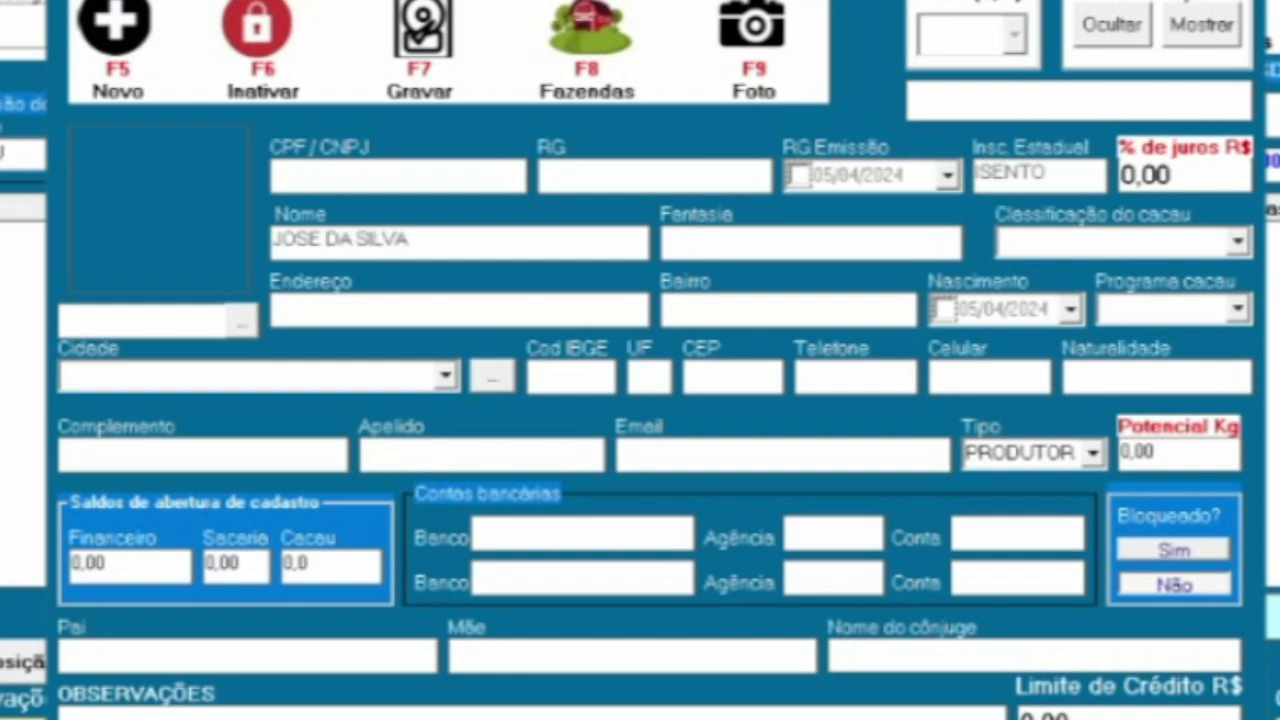
key("Tab")
key("Tab")
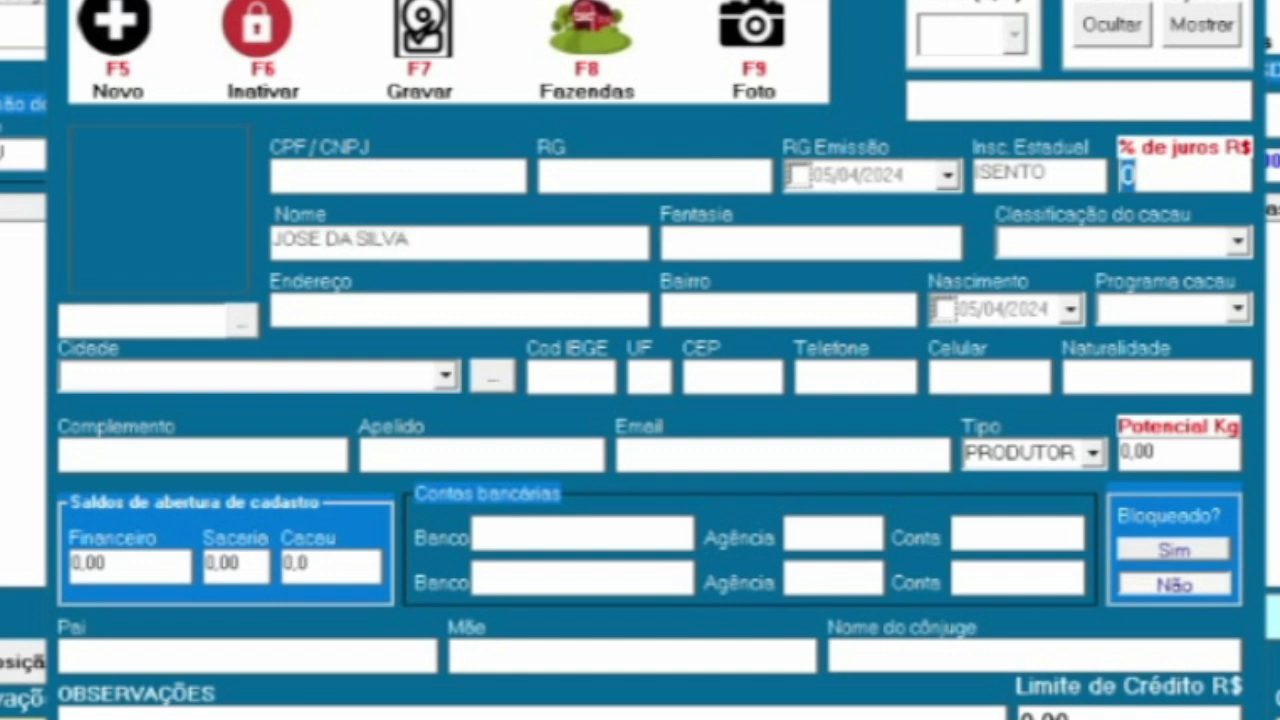
key("Tab")
Fill in the farm address, neighbourhood ZONA RURAL and city ARATACA so IBGE, UF and CEP auto-fill
type("FAZENDA B")
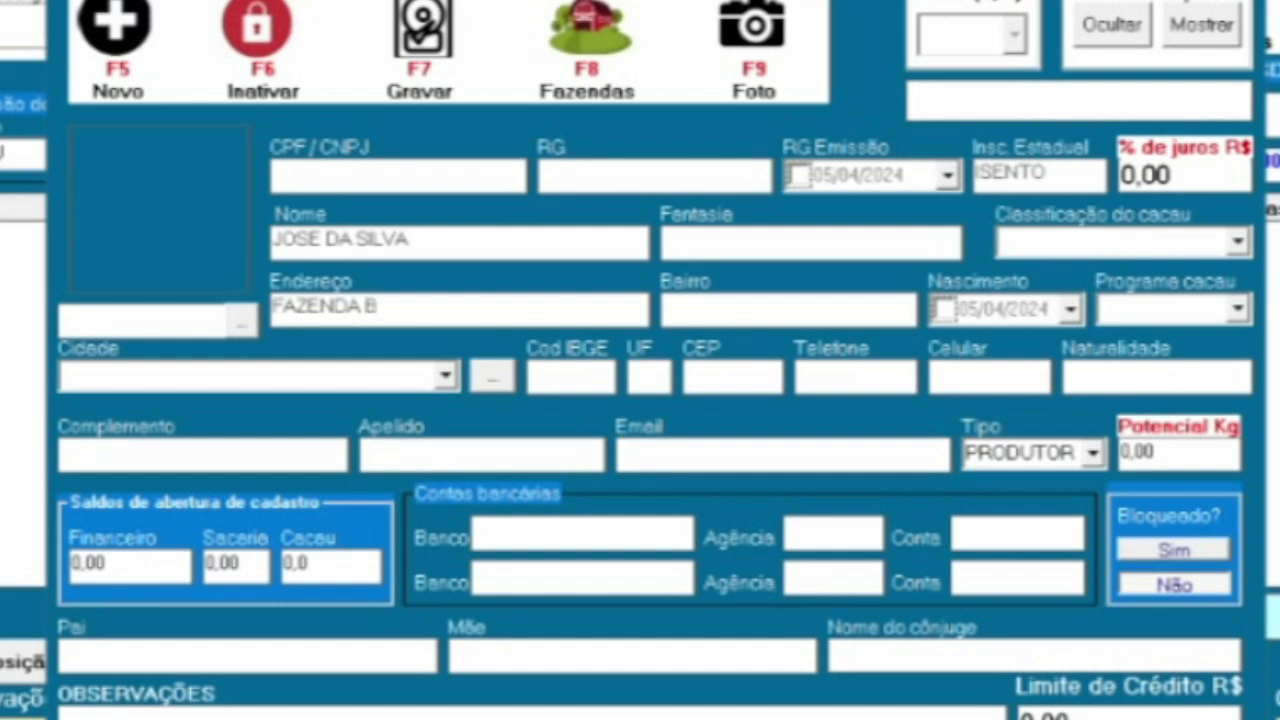
key("BackSpace")
key("BackSpace")
type("AGUA")
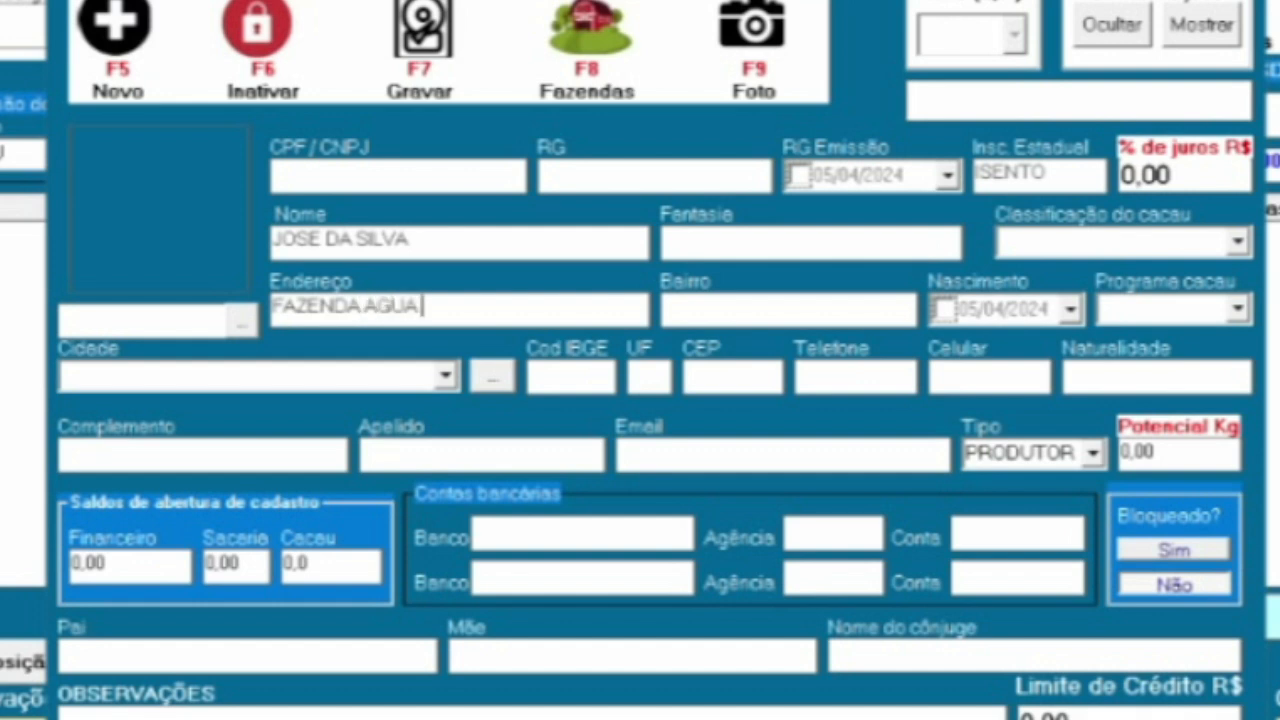
type(" DA VIDA")
key("Tab")
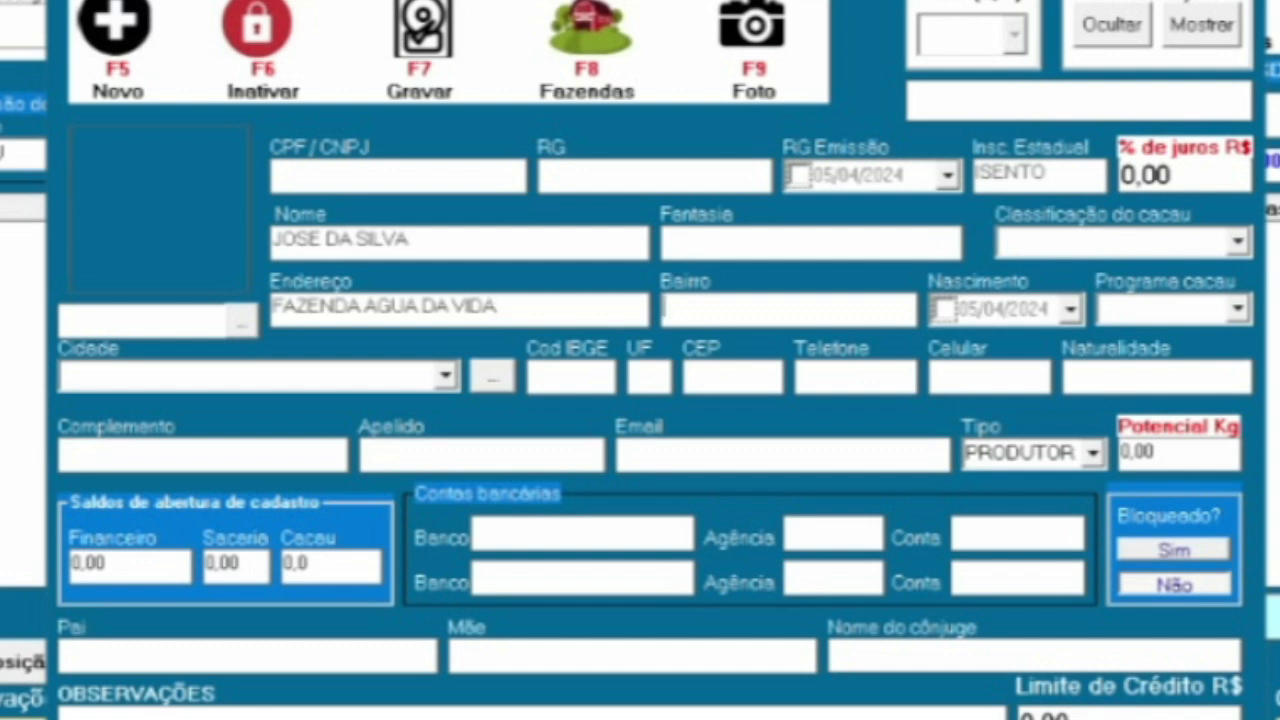
type("ZONA")
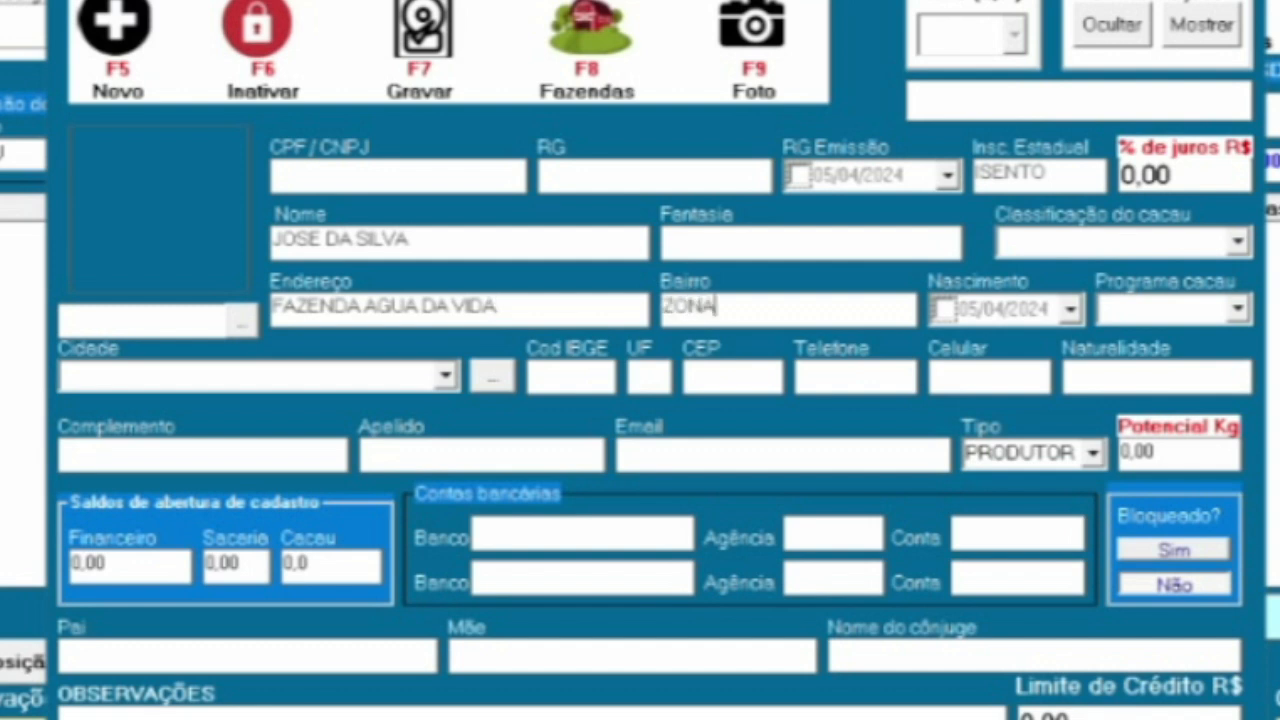
type(" RURAL")
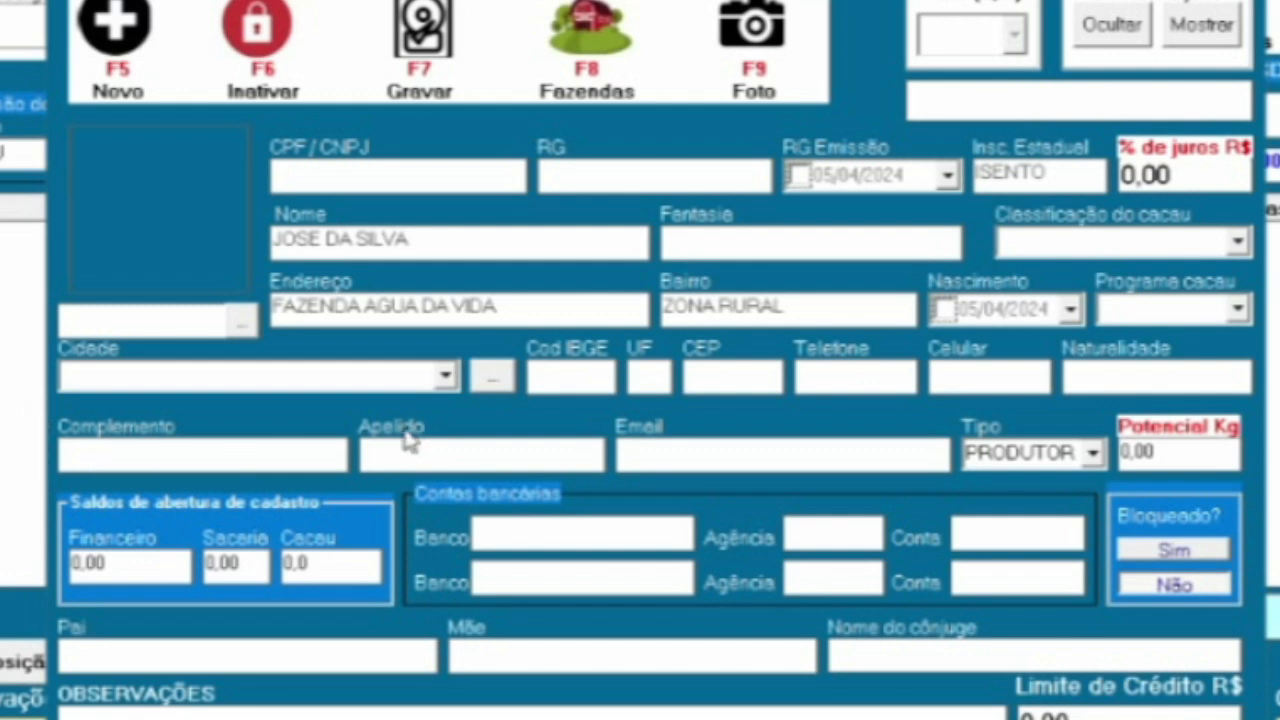
left_click(445, 376)
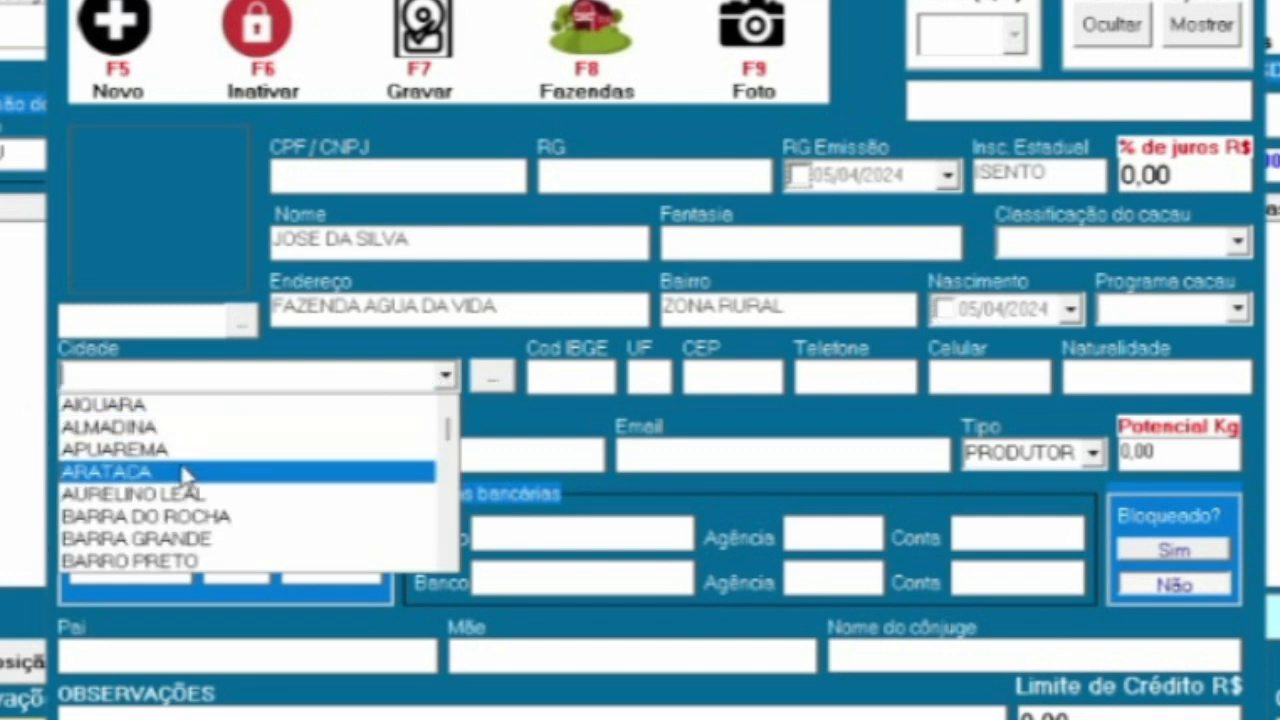
left_click(185, 472)
key("Return")
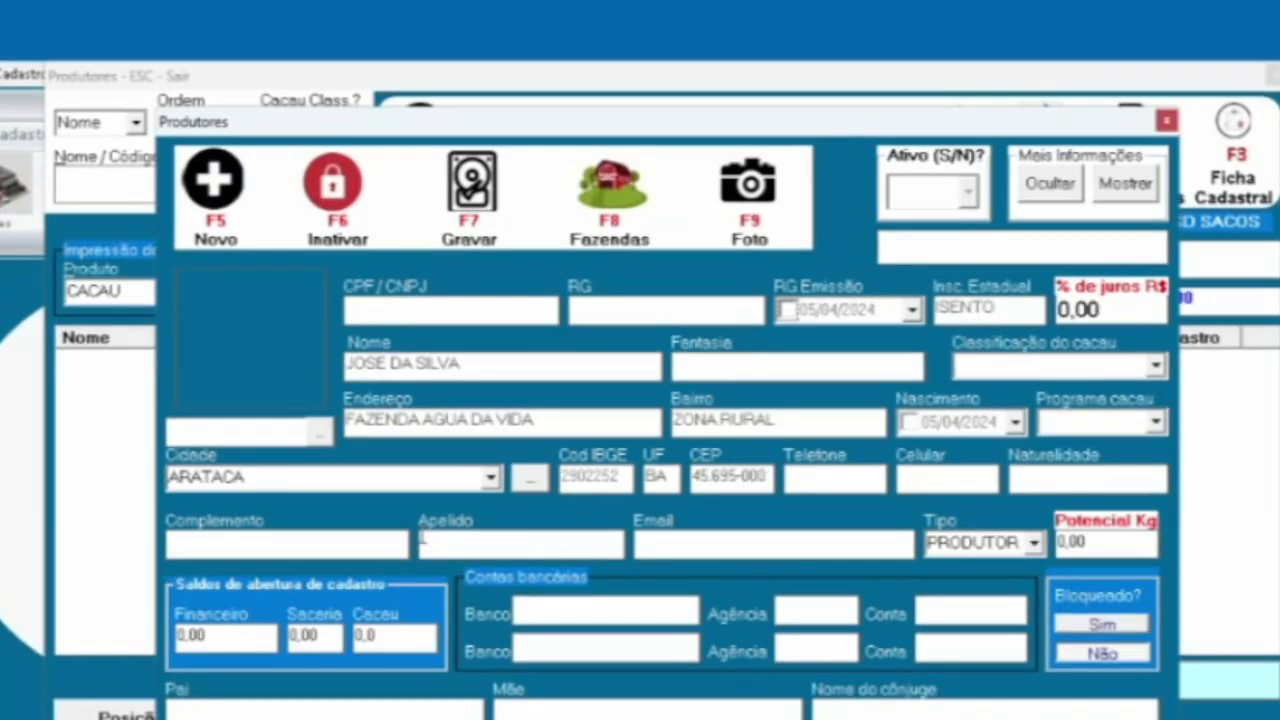
Save the new producer as record 0002, confirming the prompts, and open its empty farm list
key("F7")
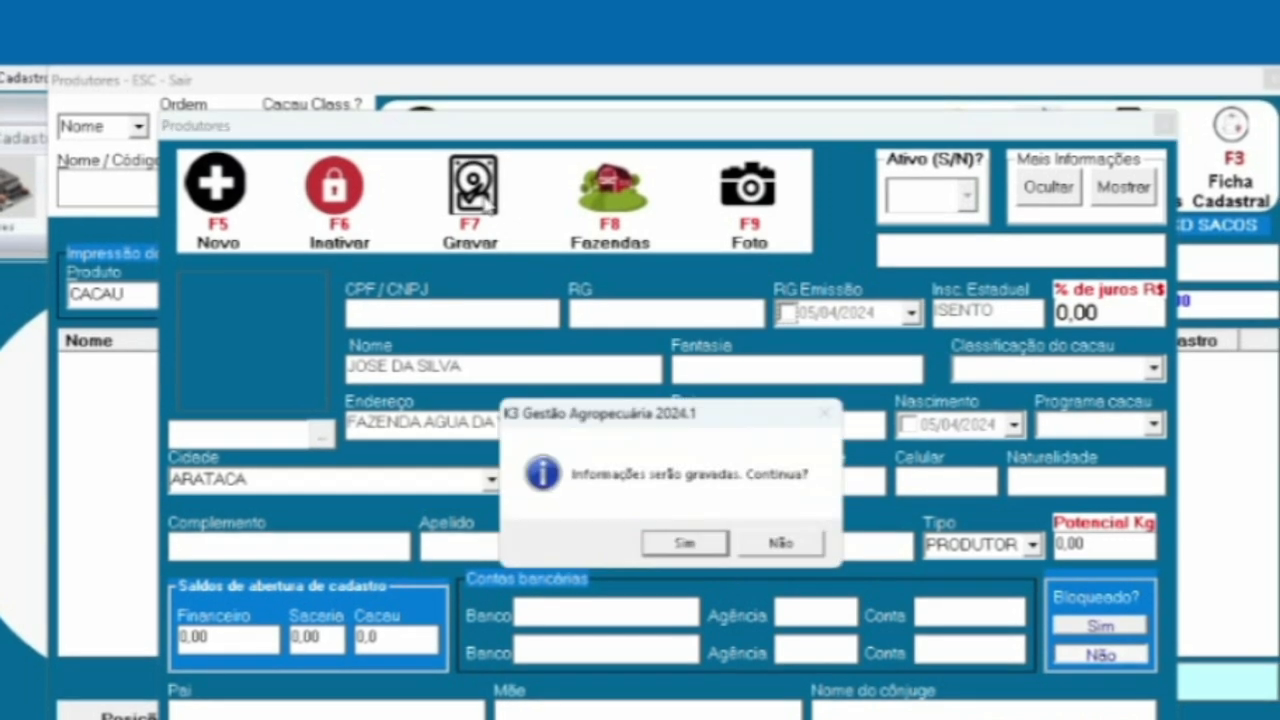
left_click(672, 550)
left_click(678, 548)
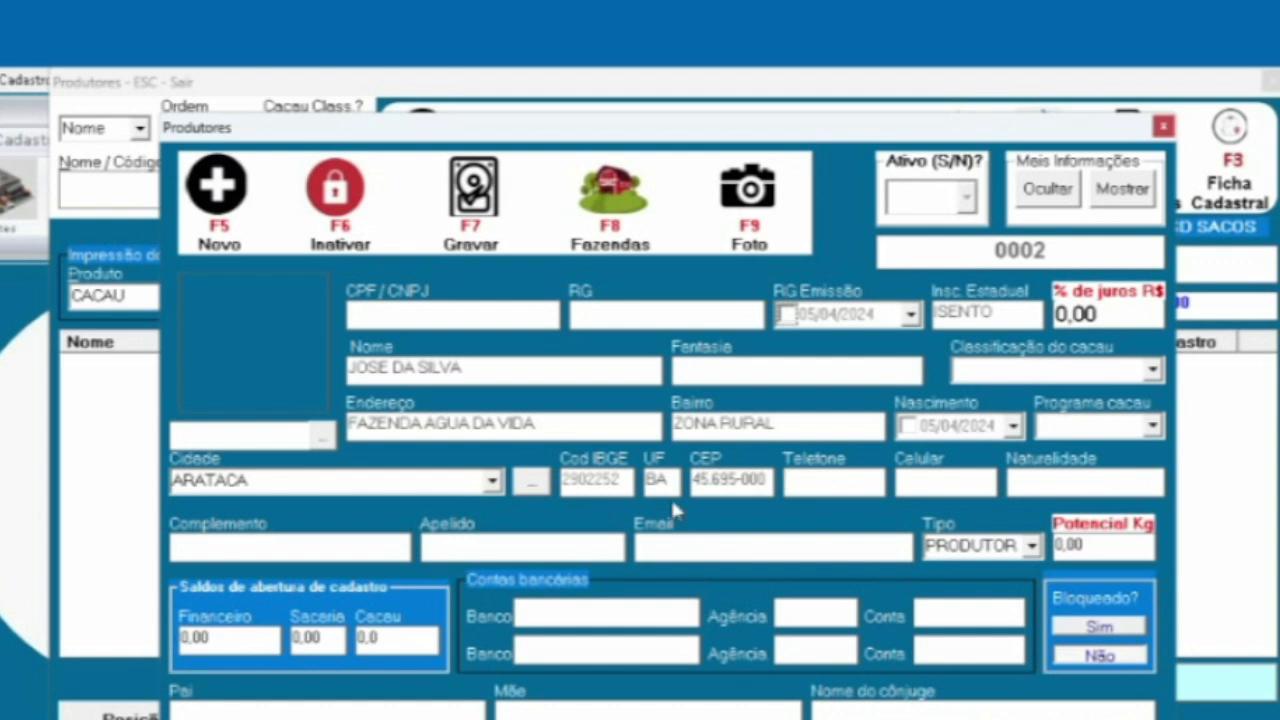
left_click(610, 222)
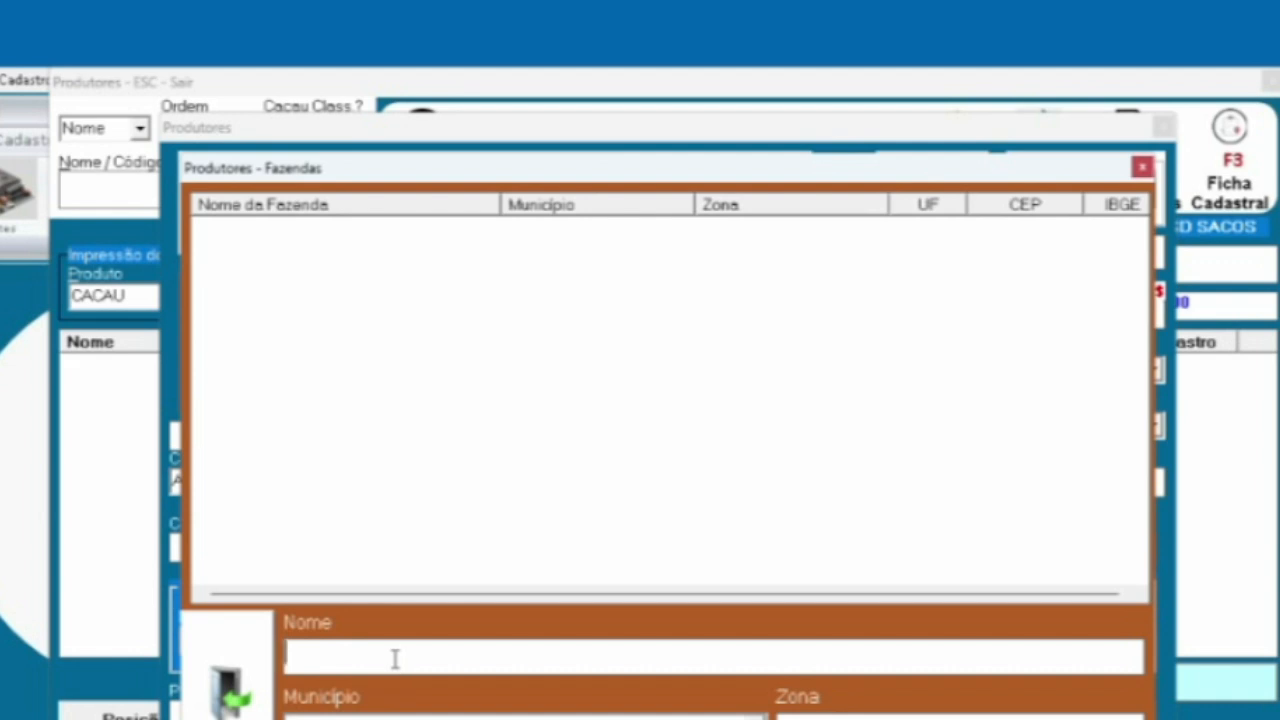
Add farm AGUA DA VIDA in municipality ARATACA, zone RURAL, and confirm it
type("AGUA DA VIDA")
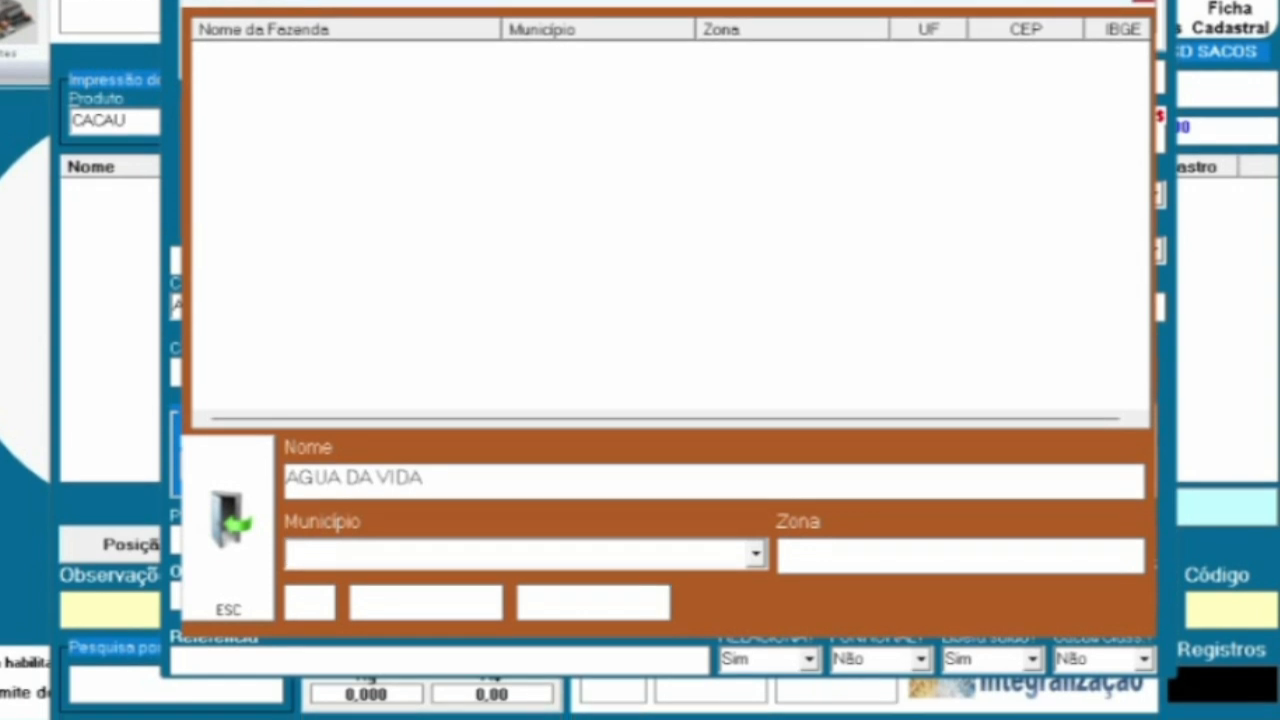
key("Tab")
type("ARA")
key("Tab")
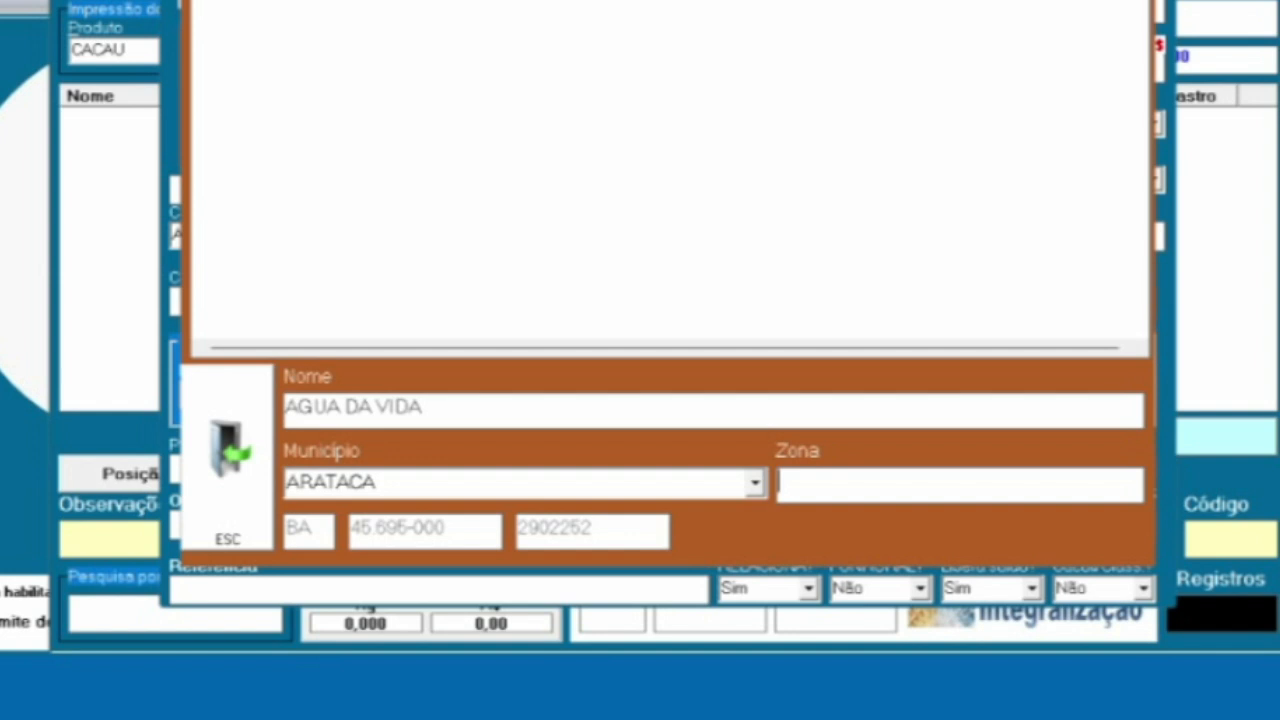
type("RURAL")
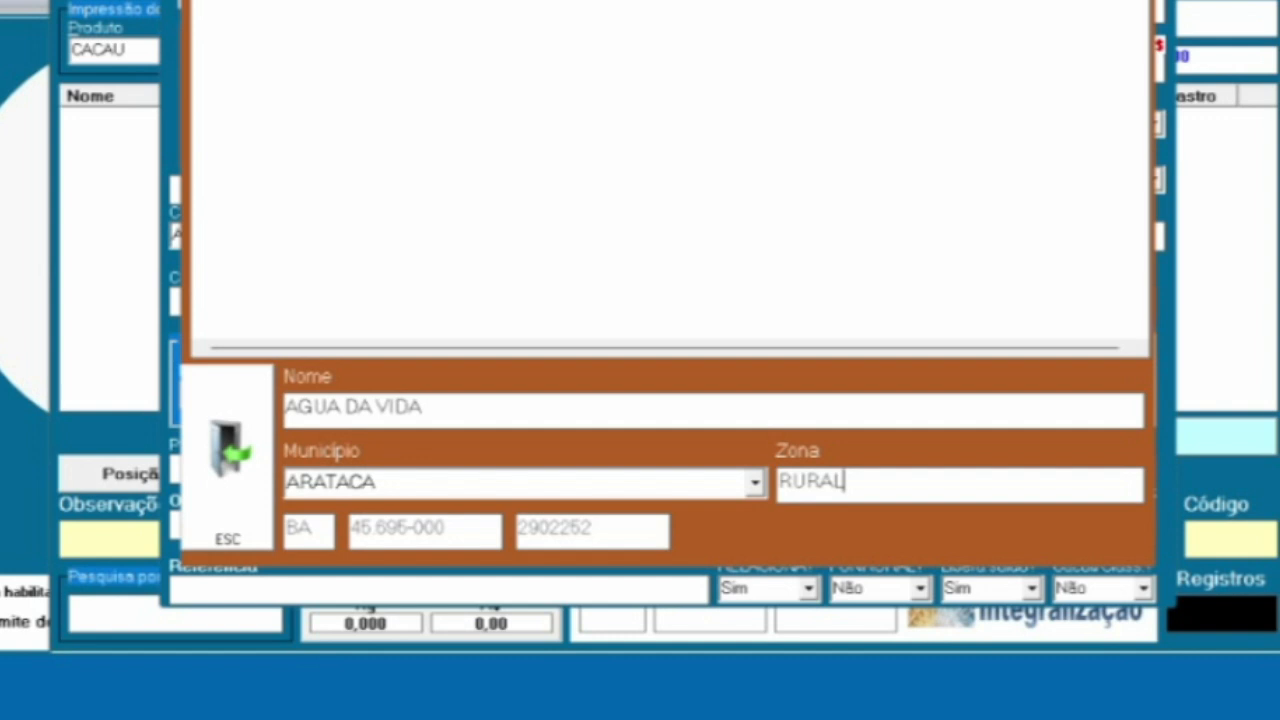
key("Return")
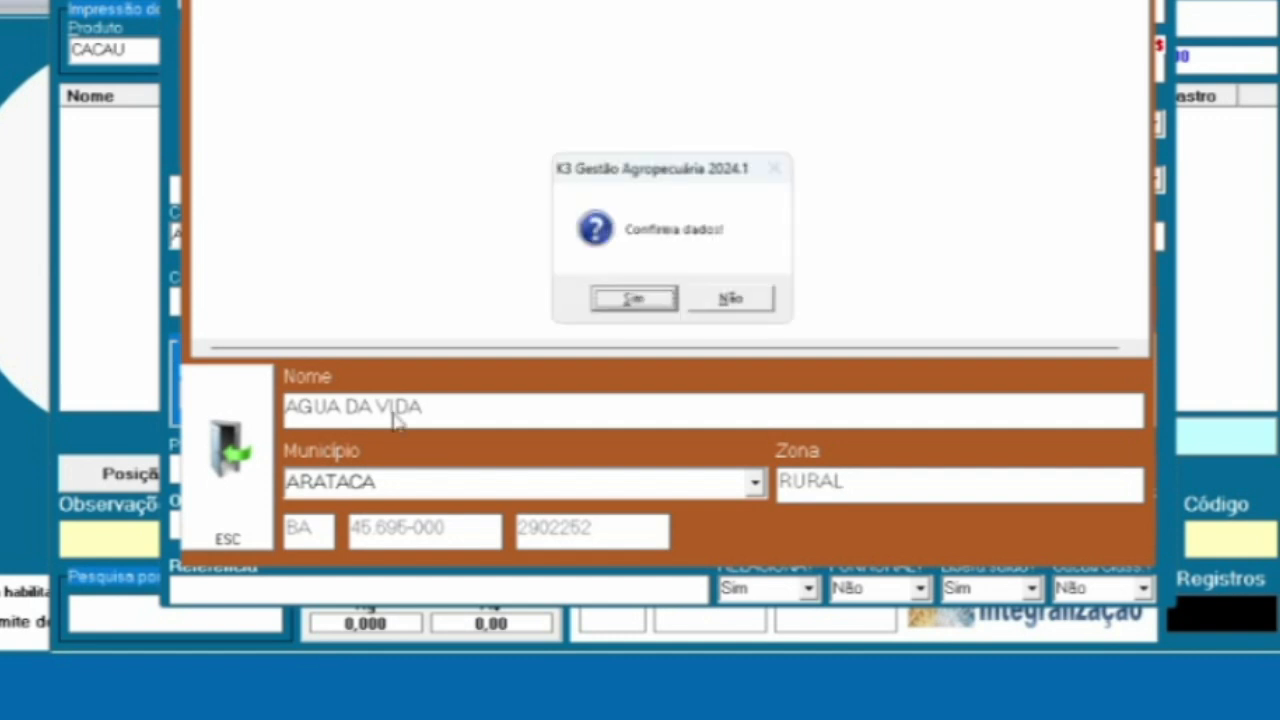
key("Return")
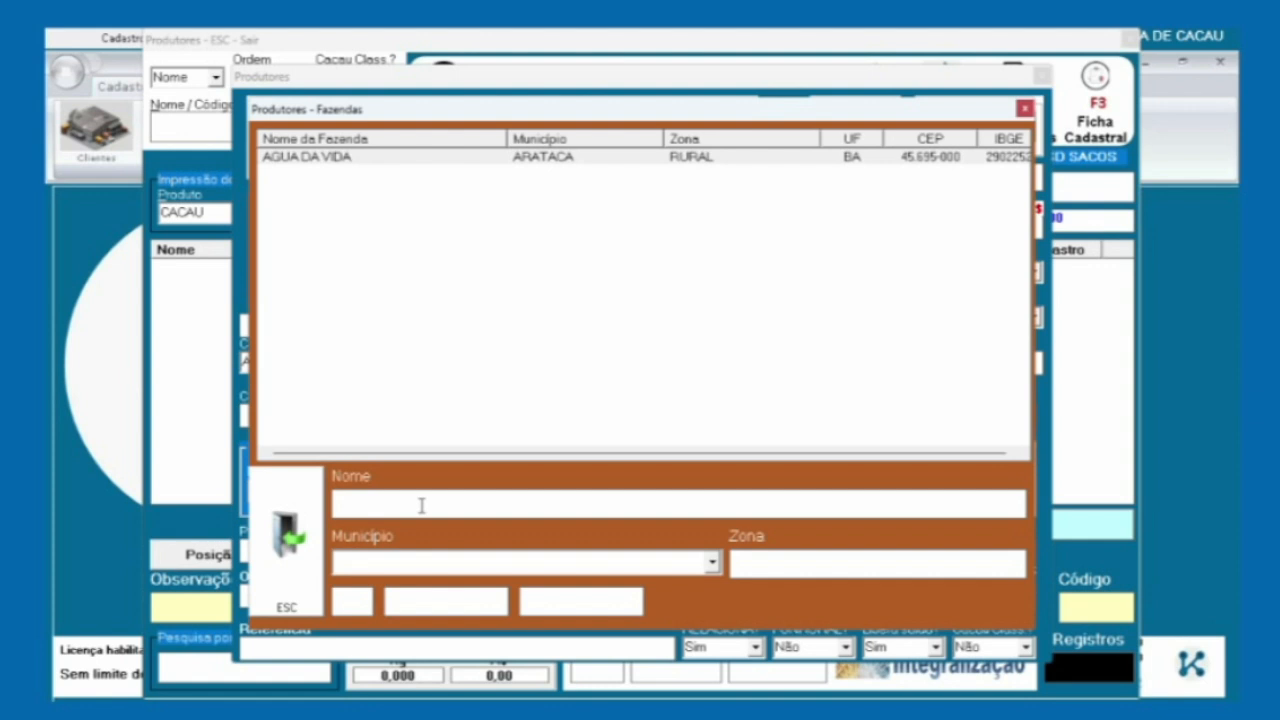
Add farm BOA SORTE in municipality AIQUARA, zone RURAL, then close the farm list
type("BOA SORTE")
left_click(713, 562)
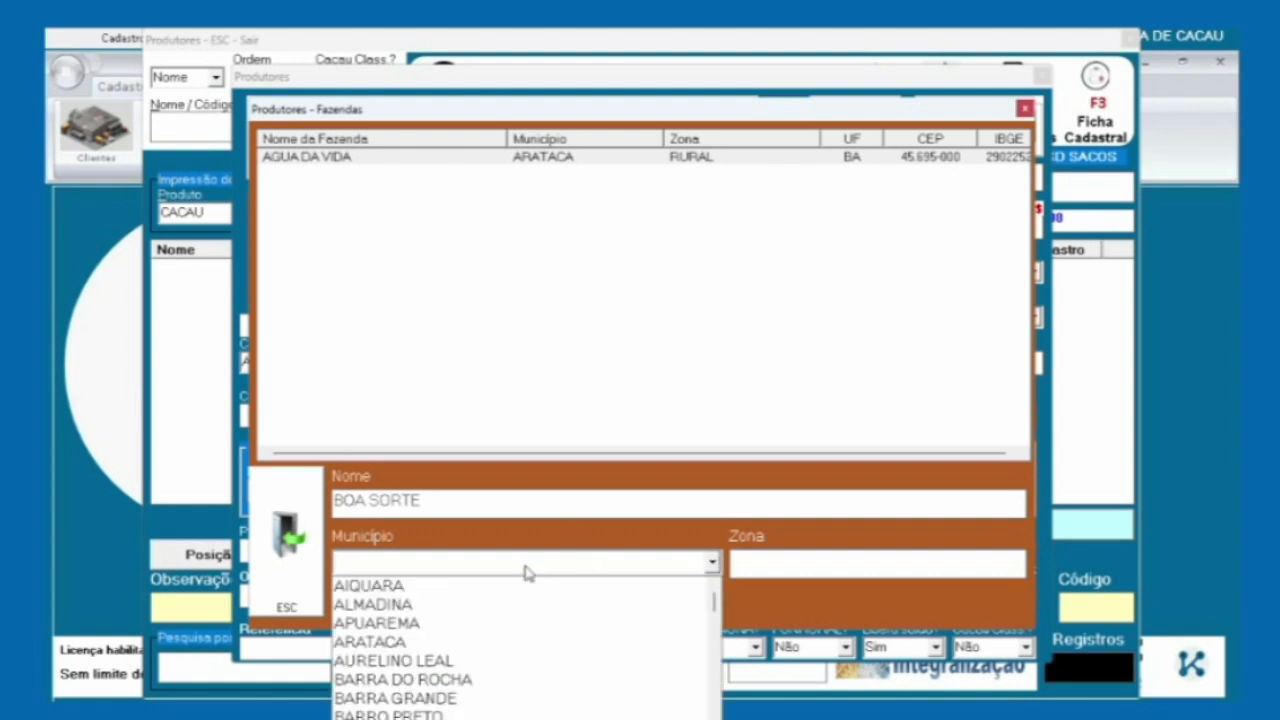
left_click(479, 590)
key("Tab")
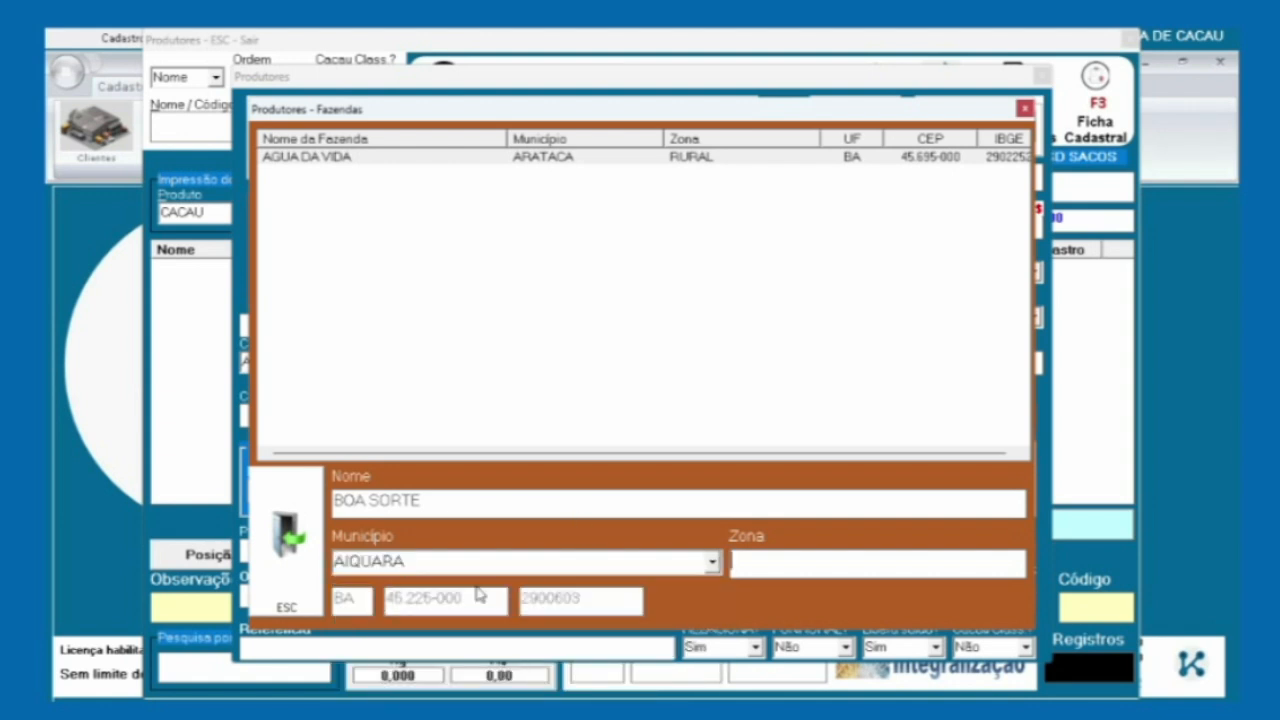
type("RURAL")
key("Return")
key("Return")
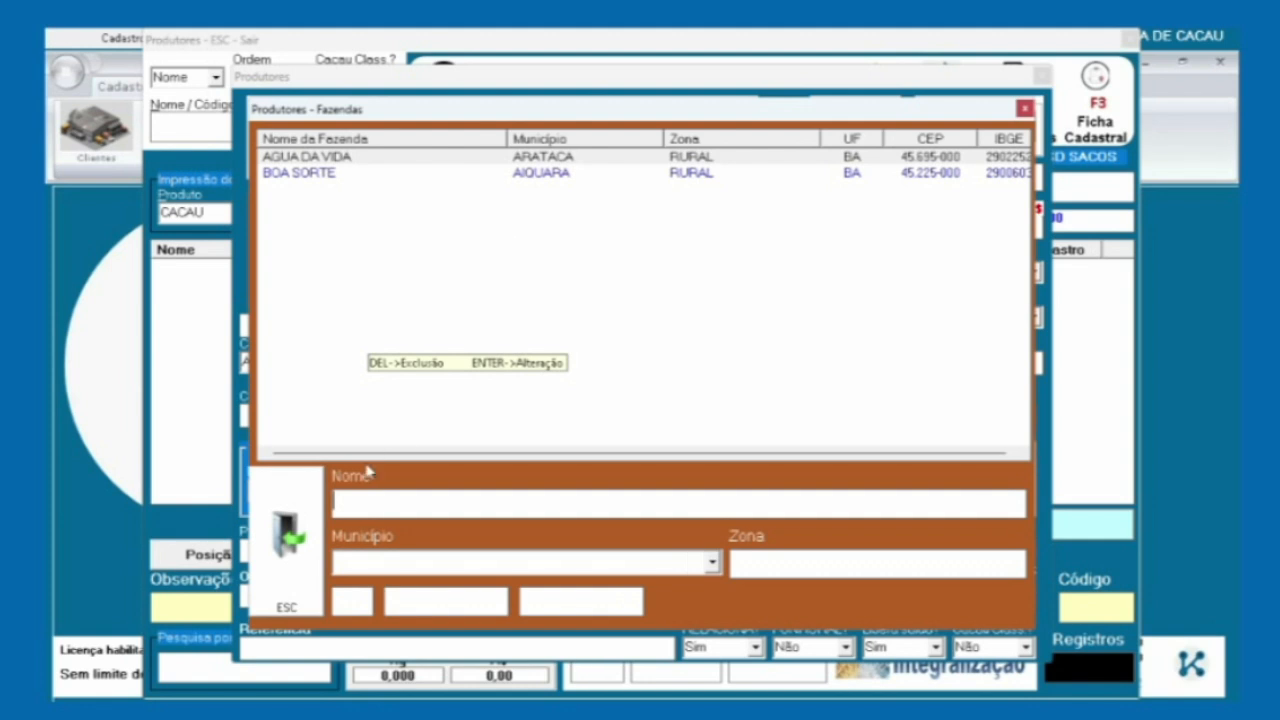
left_click(298, 530)
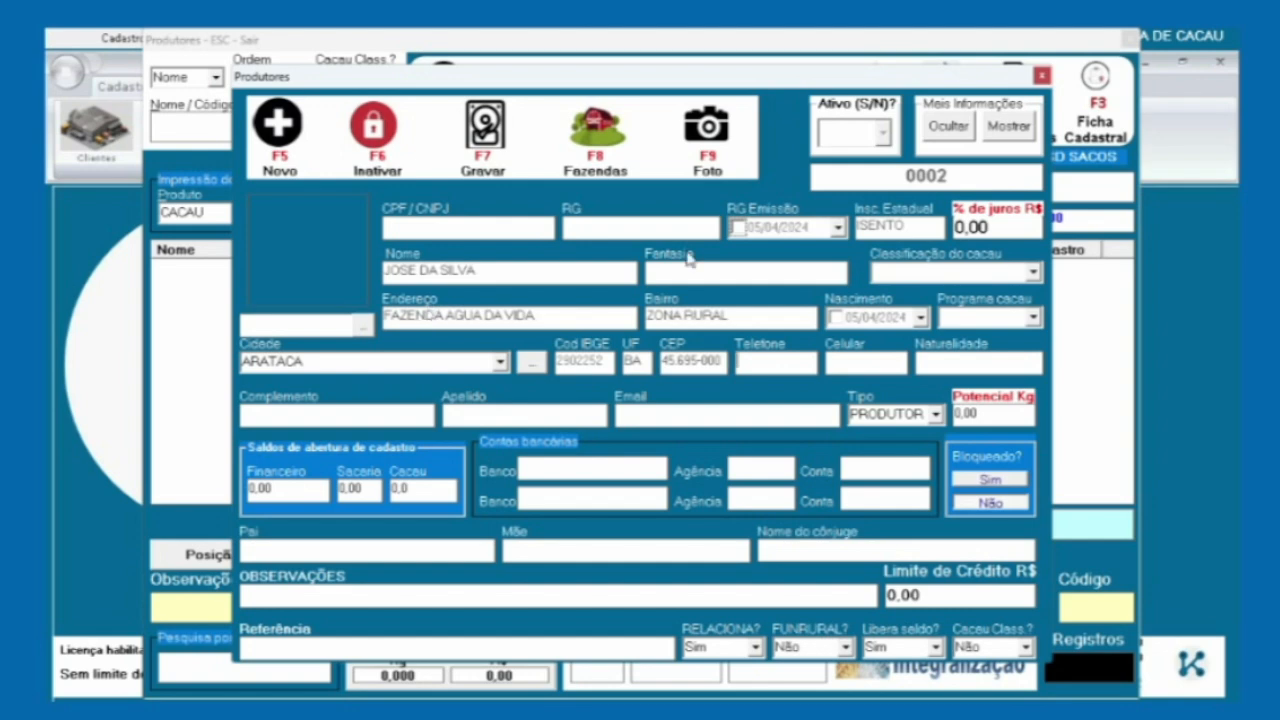
Close the producer record and list all producers with an empty name search
left_click(1042, 76)
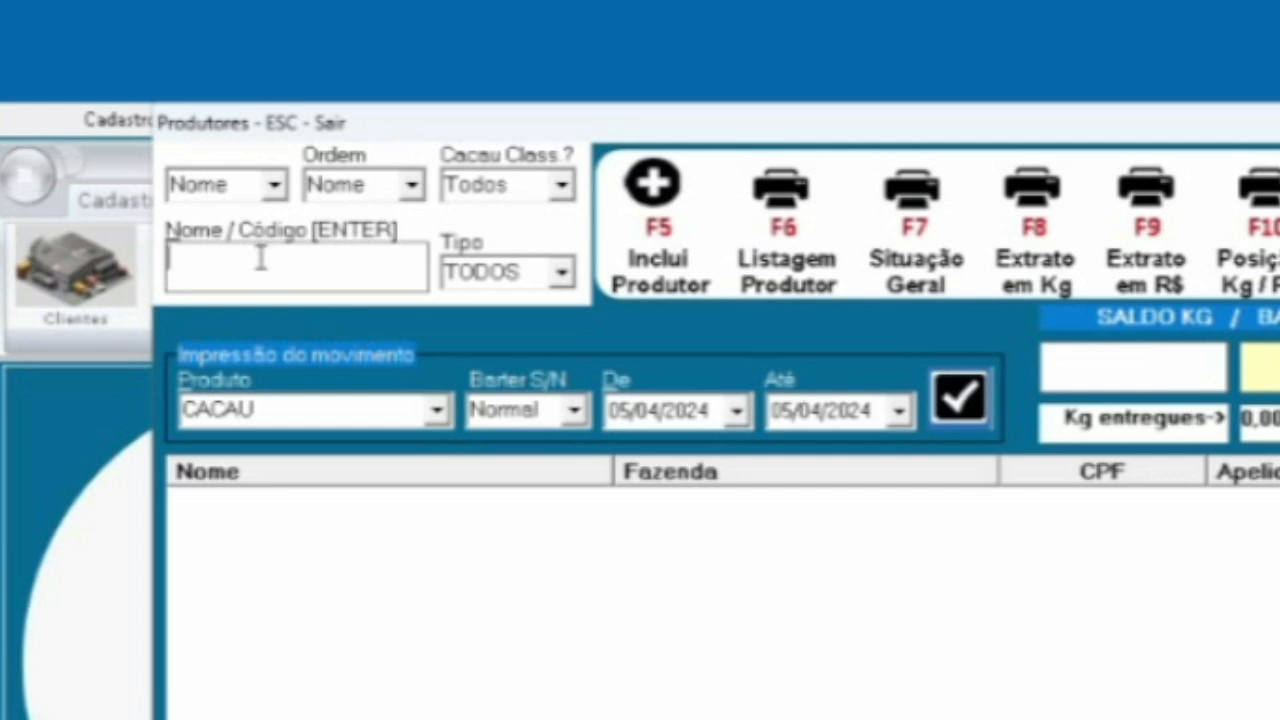
key("Return")
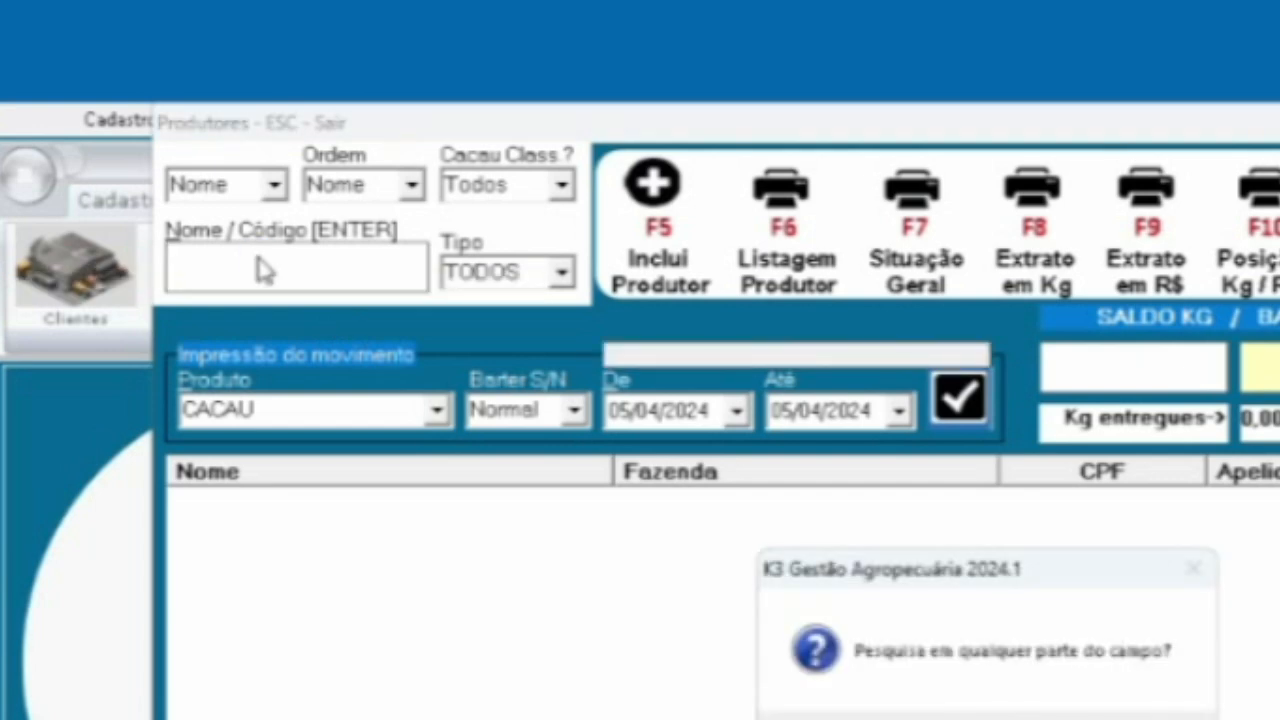
key("Return")
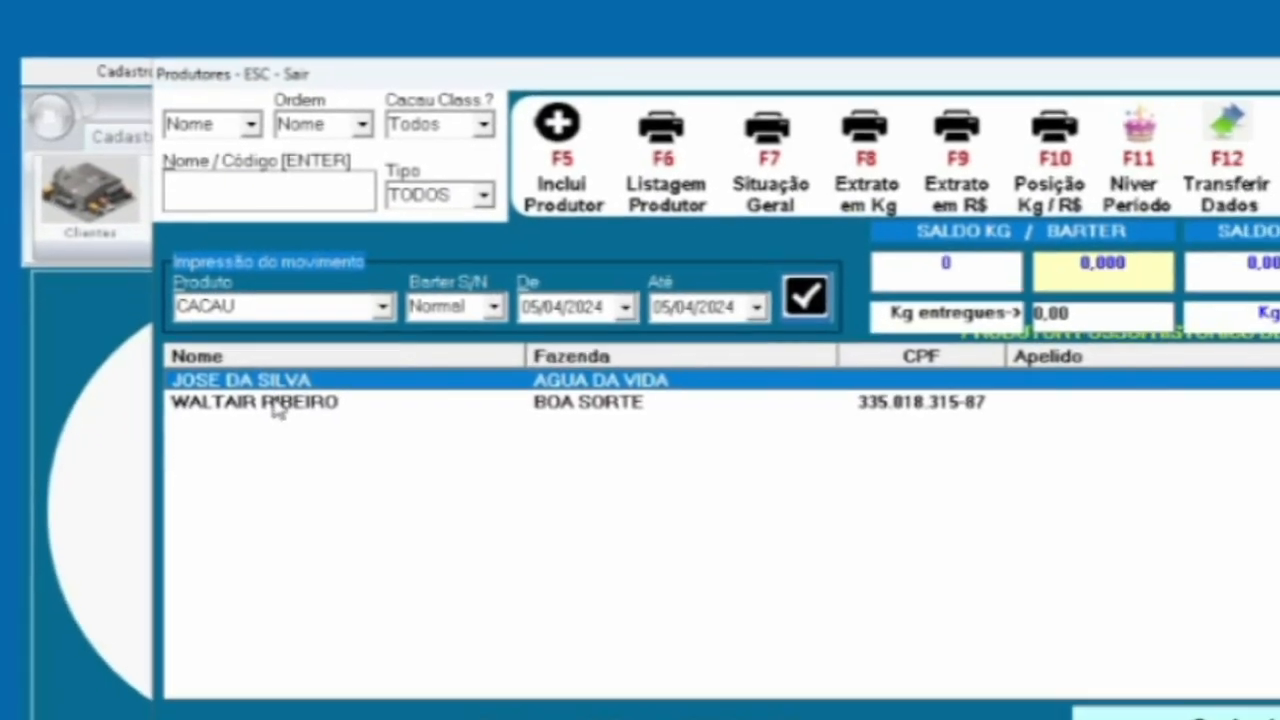
Browse up and down the two-producer list, ending on the new producer
key("Down")
key("Up")
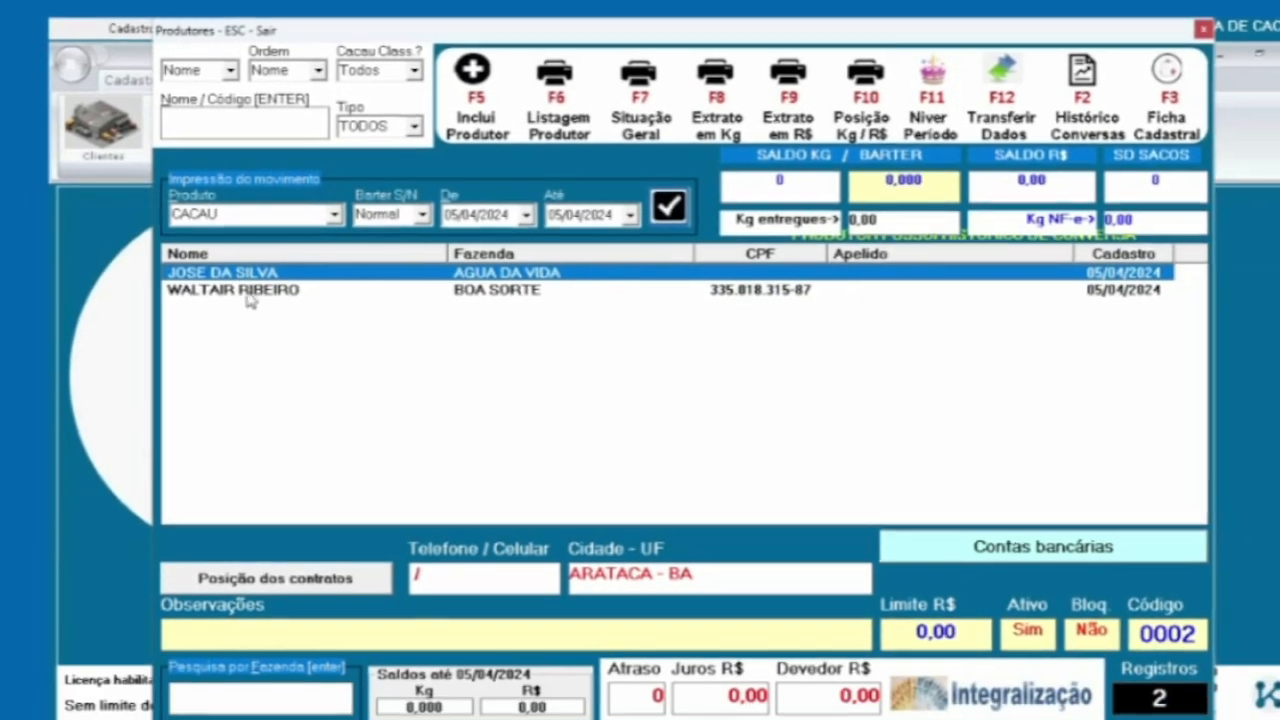
key("Down")
key("Up")
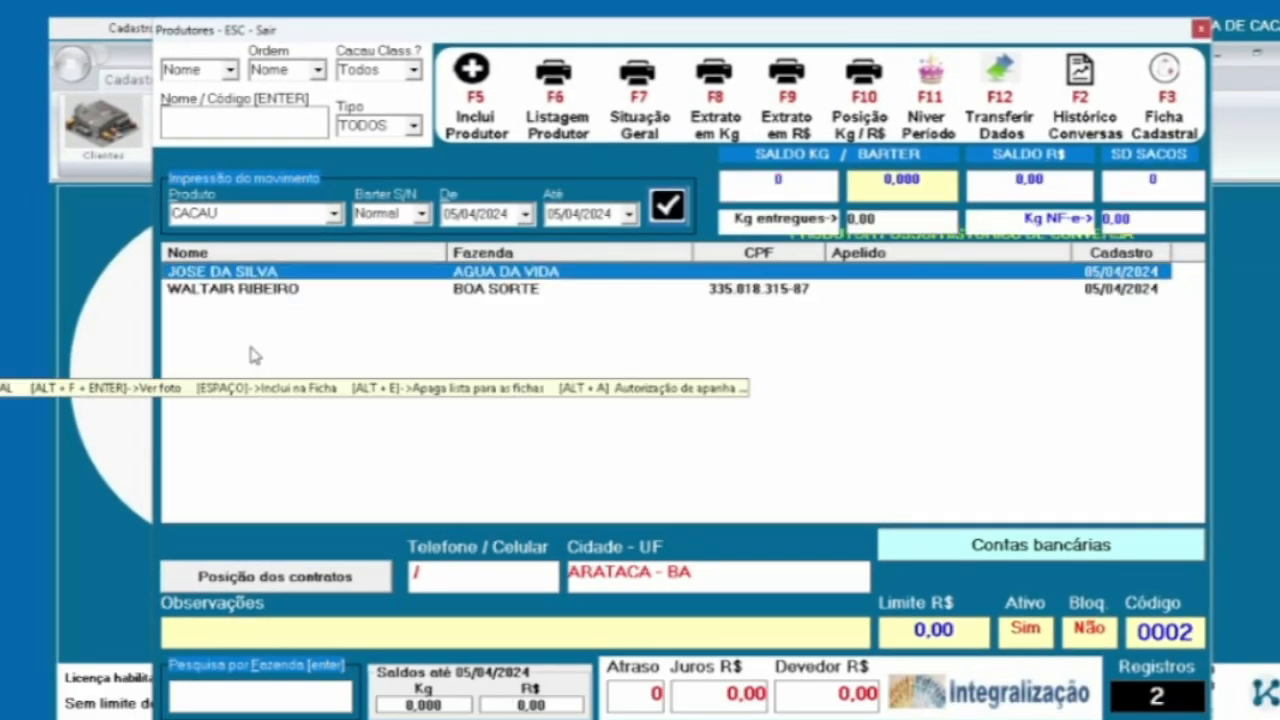
key("Down")
key("Up")
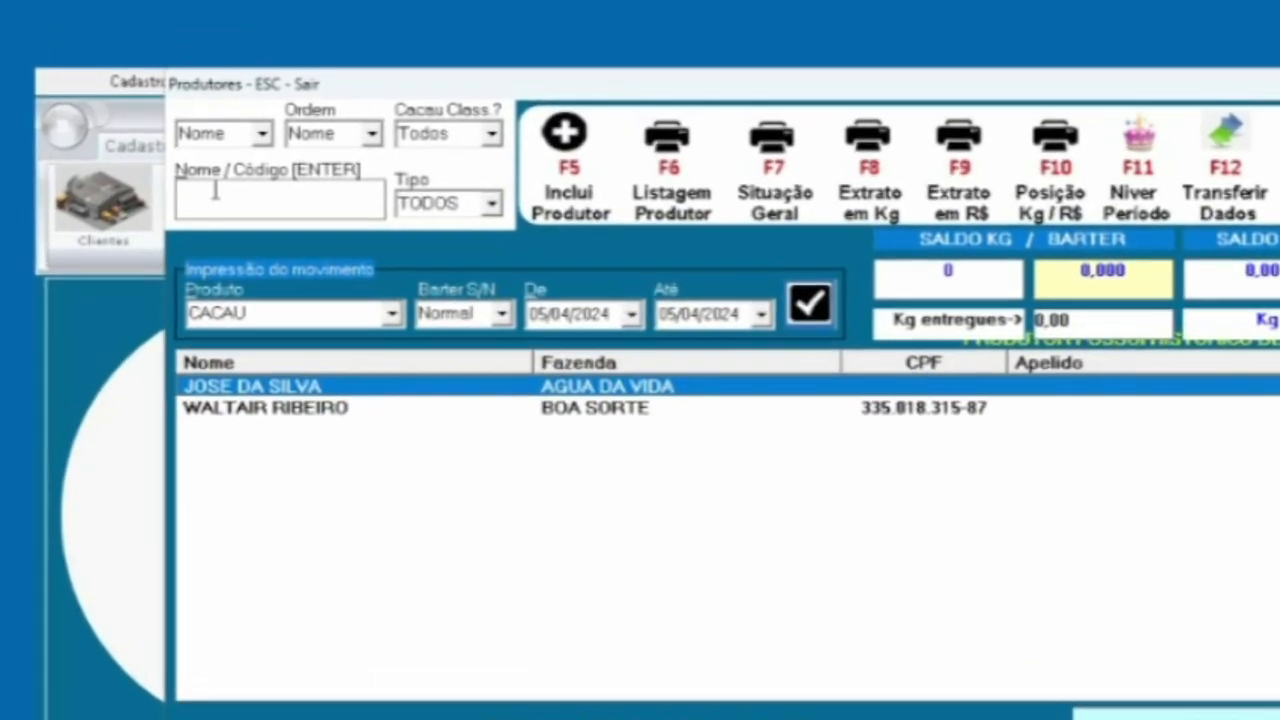
Search producers by name 'JO' so only the producer with farm AGUA DA VIDA remains
left_click(214, 191)
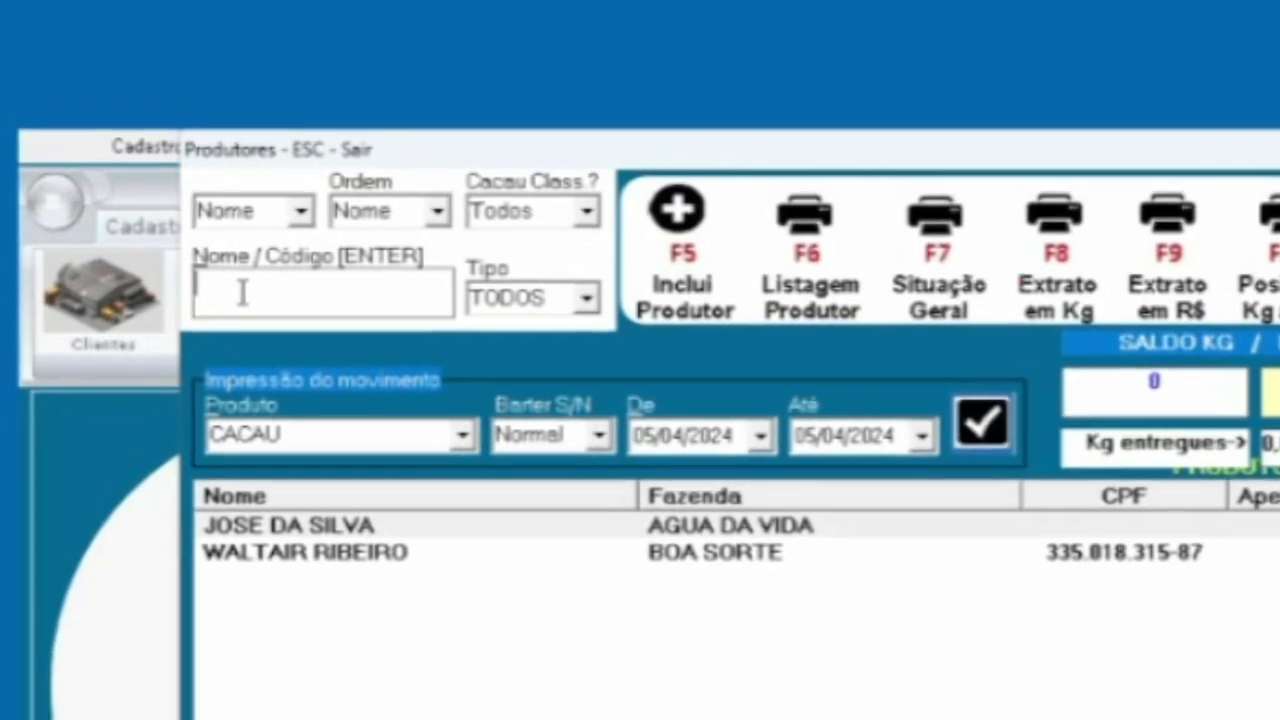
type("JO")
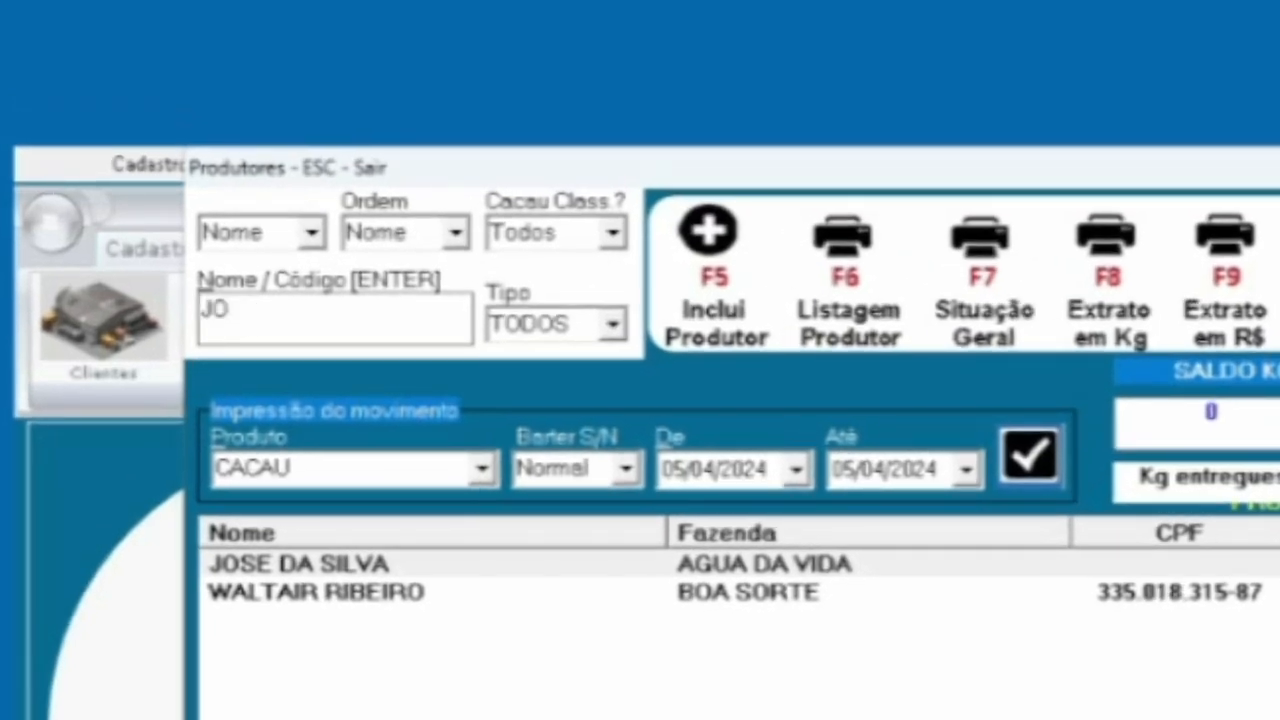
key("Return")
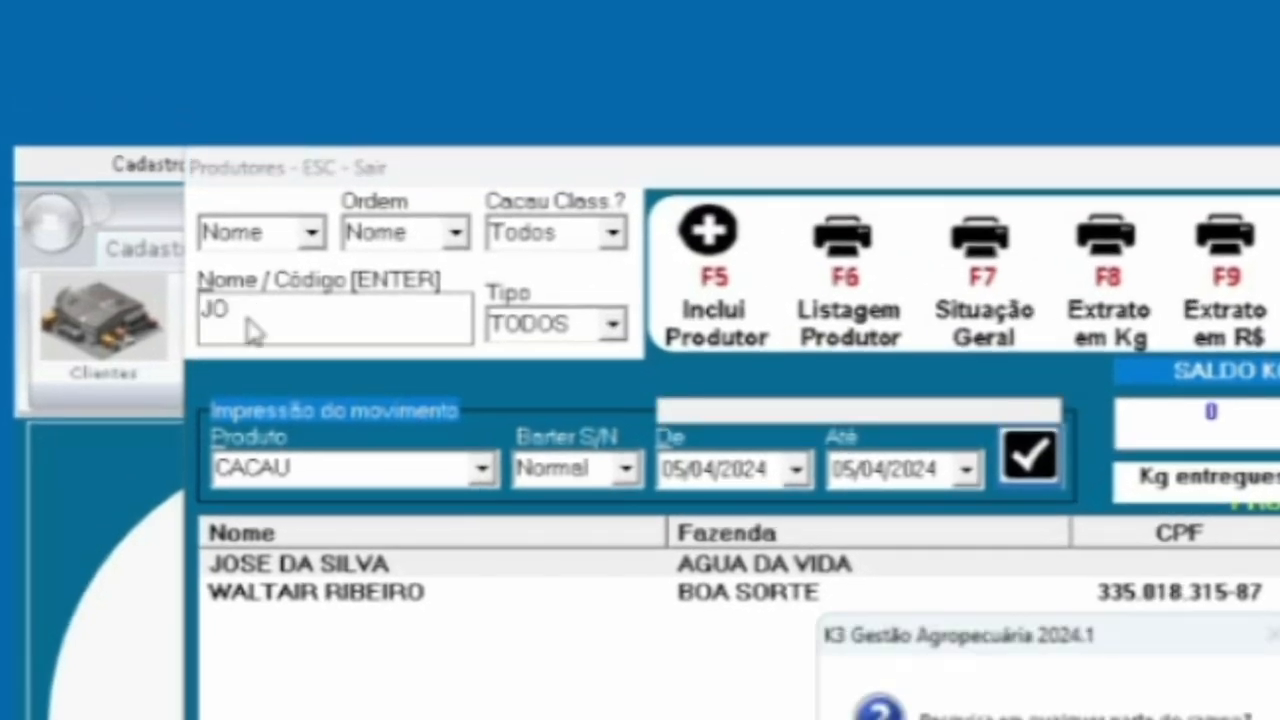
key("Return")
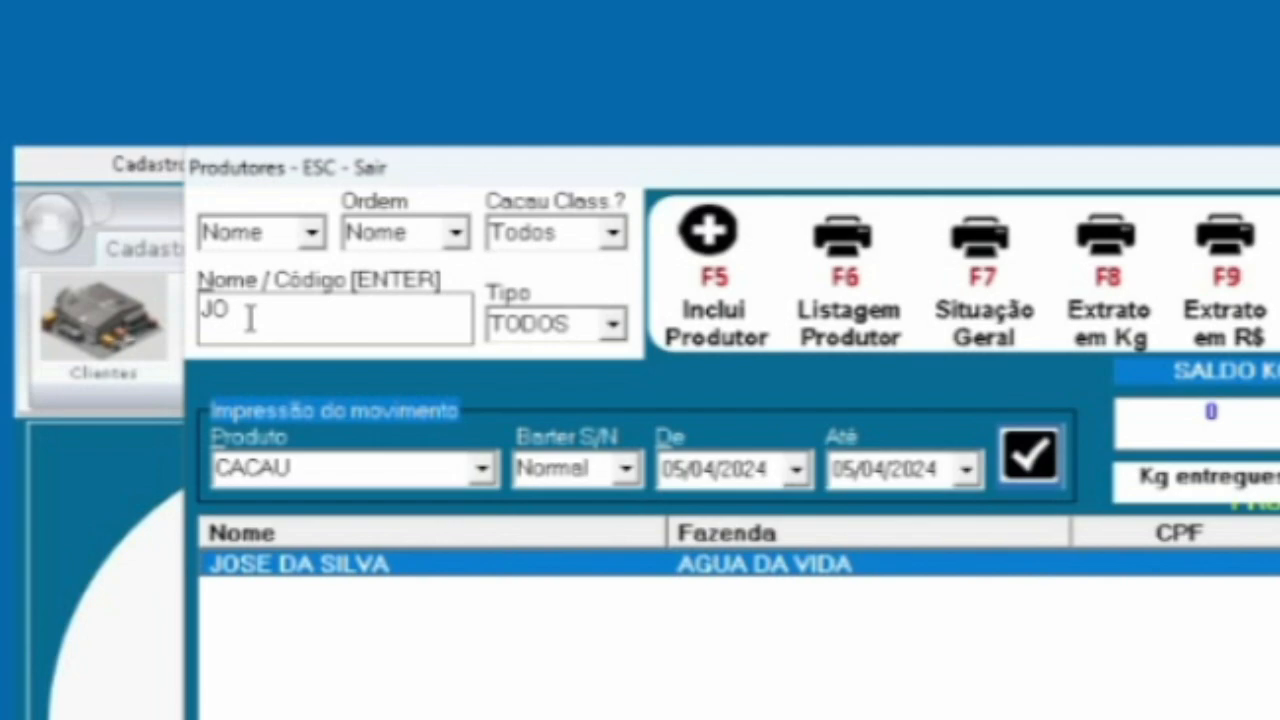